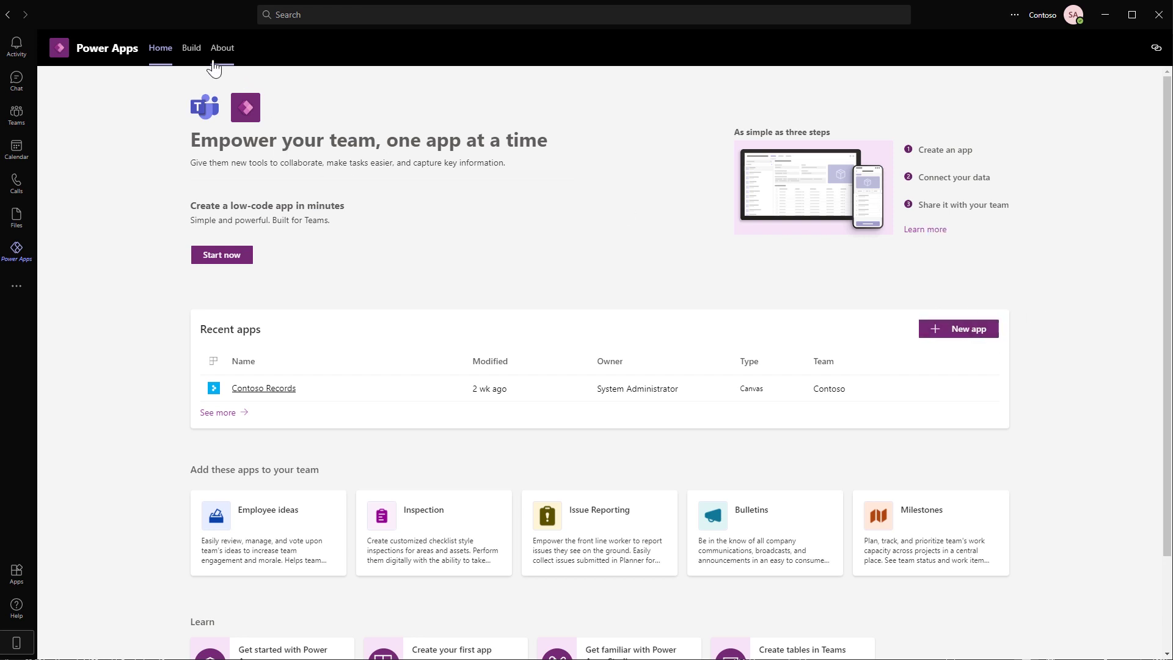
# Step: Create a new app named Awards for the Contoso team and add the existing Awards table as its data source
pyautogui.click(191, 49)
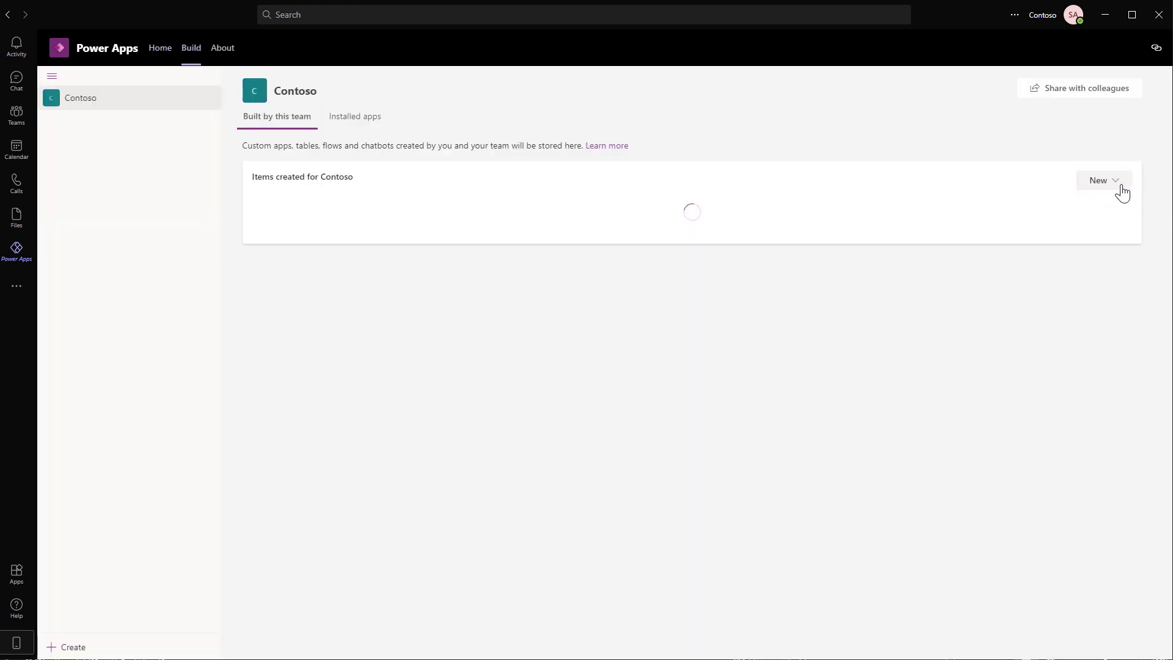
pyautogui.click(1122, 192)
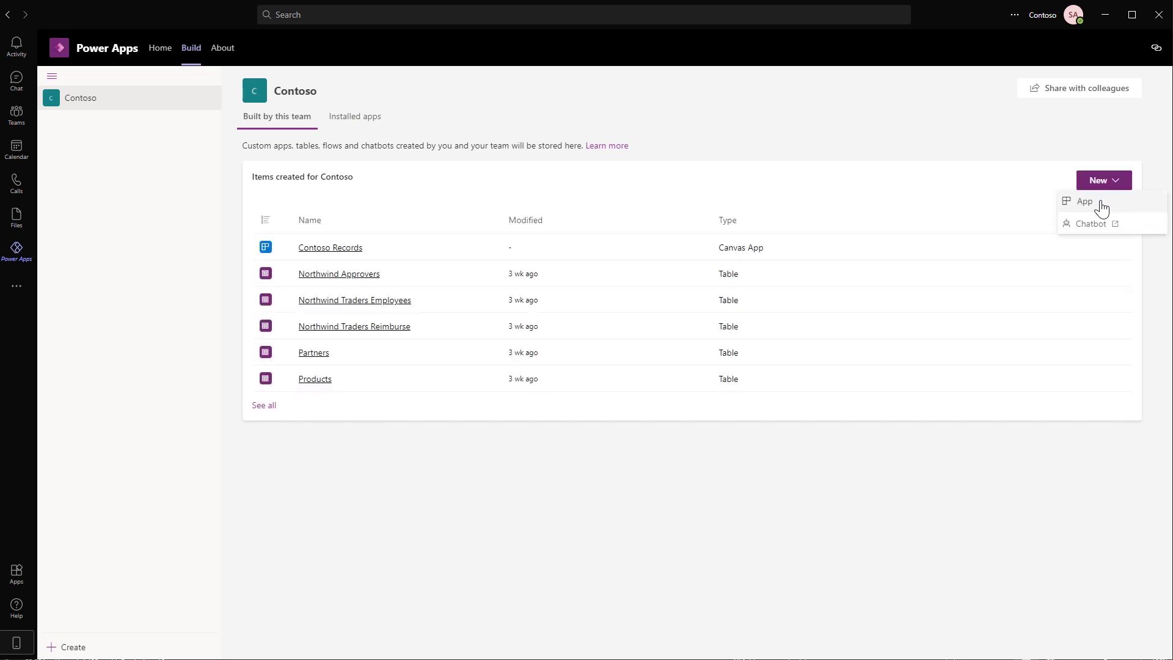
pyautogui.click(1101, 207)
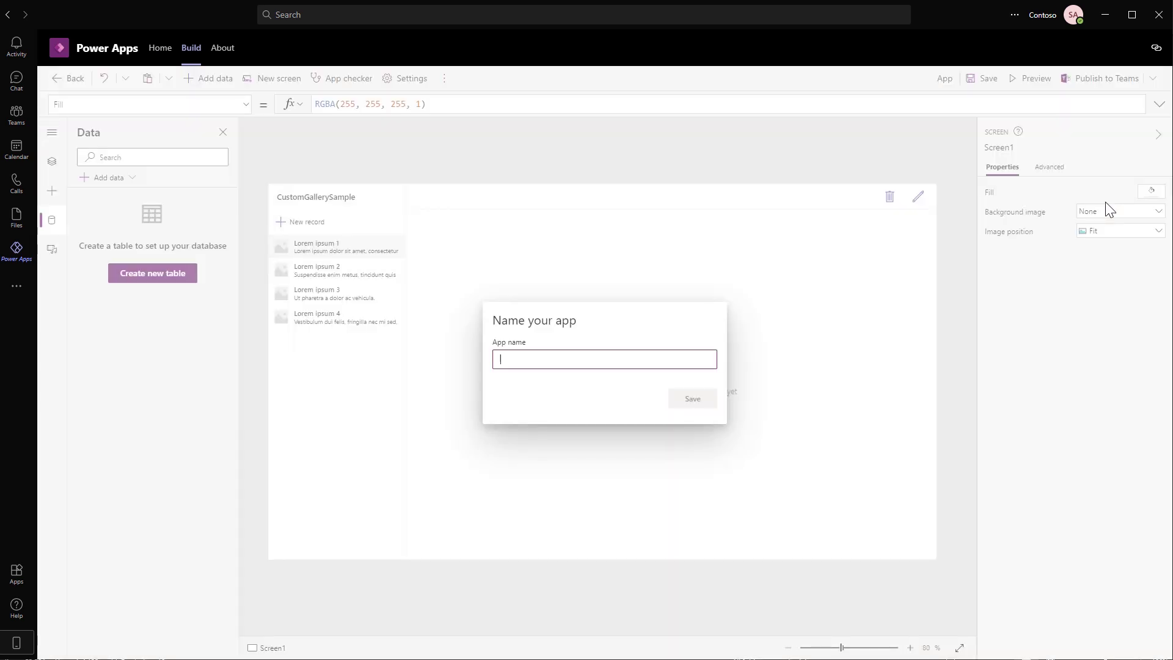
pyautogui.write('Awards')
pyautogui.click(691, 403)
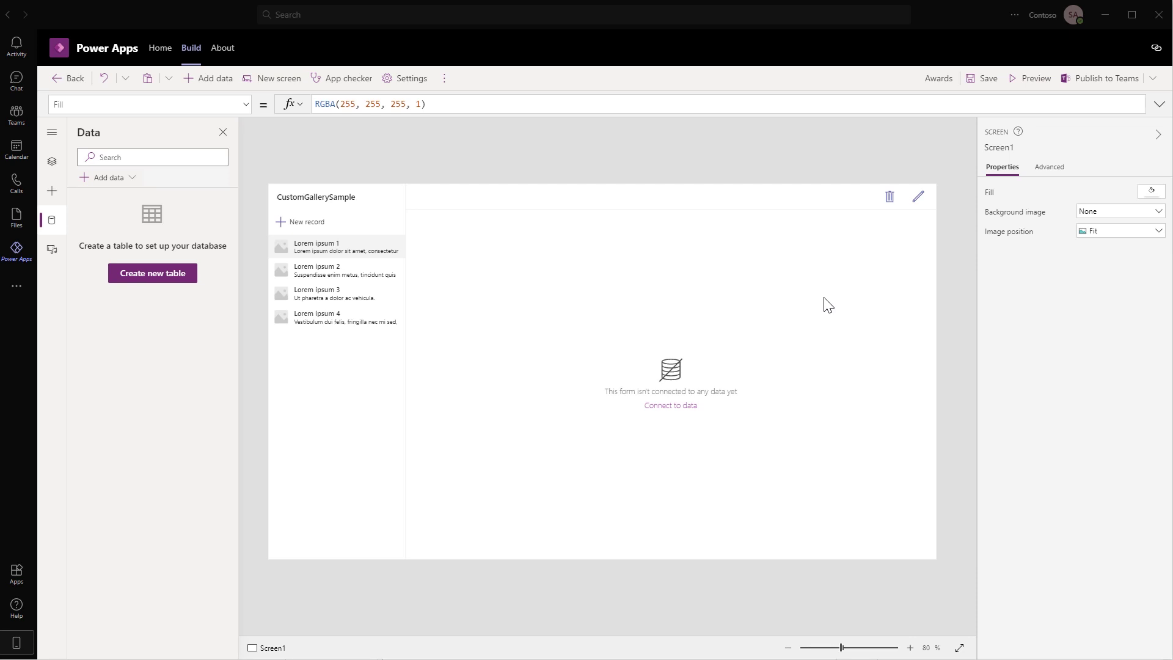
pyautogui.click(118, 181)
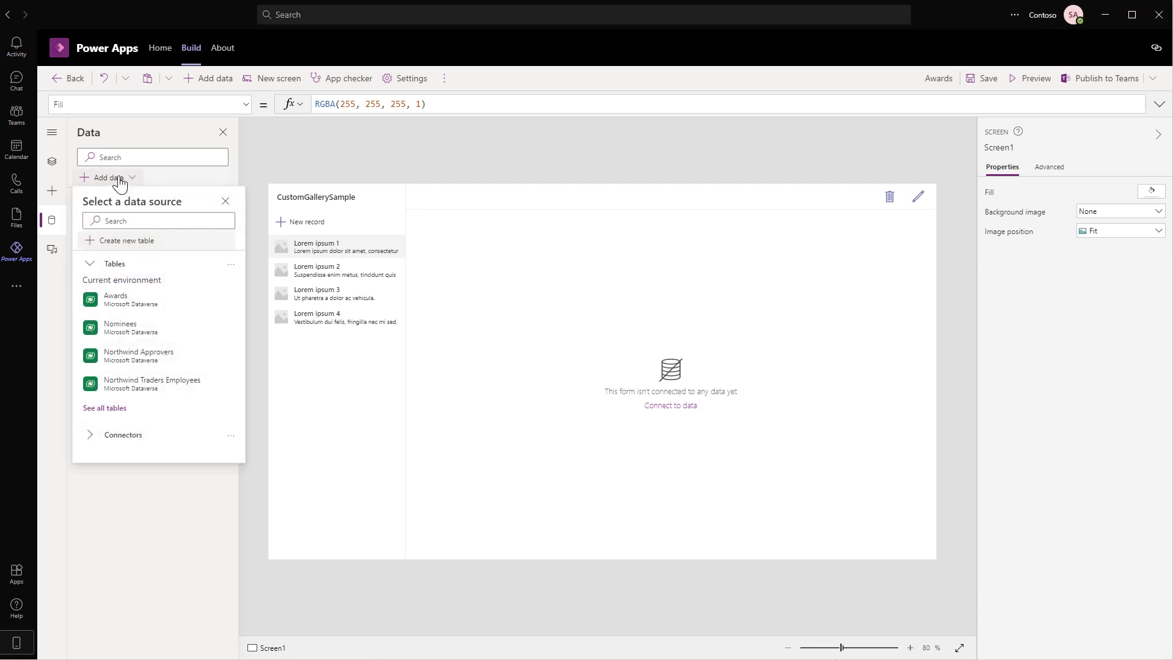
pyautogui.click(135, 305)
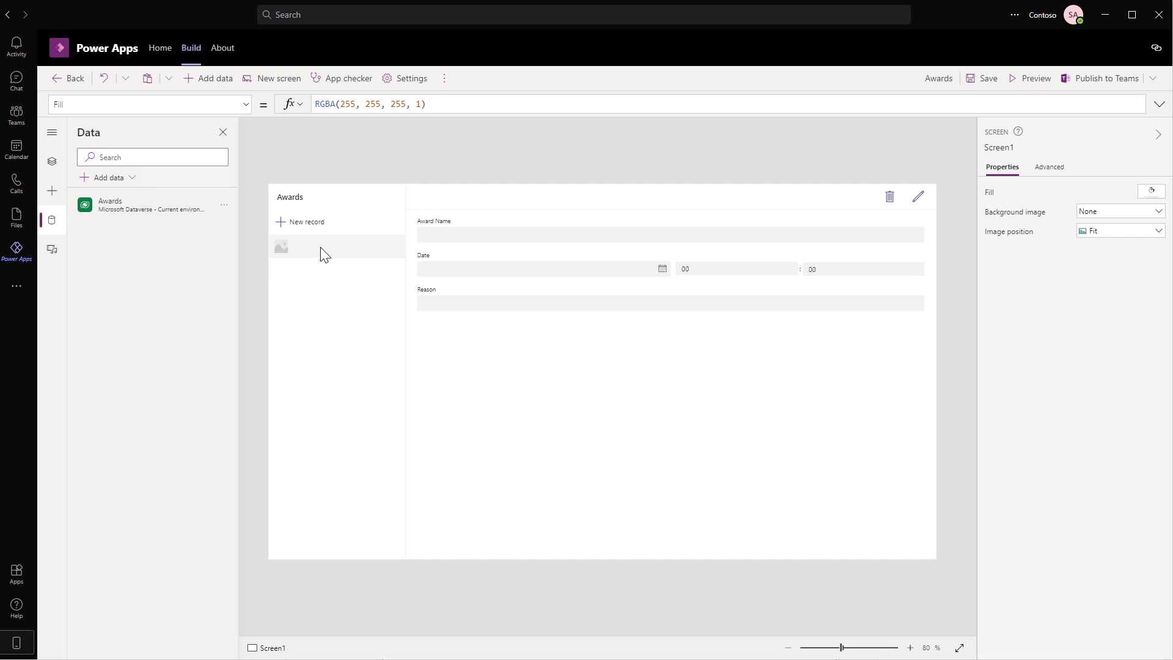
# Step: Change the layout of the record gallery BrowseGallery1 to Title and subtitle
pyautogui.click(278, 254)
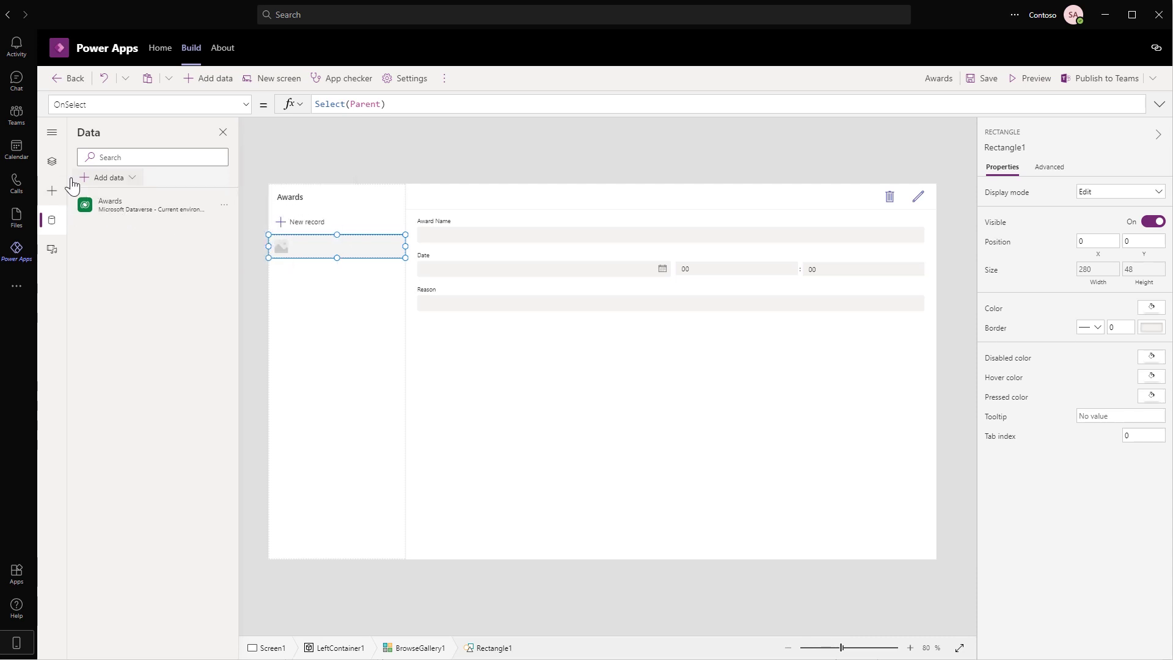
pyautogui.click(54, 161)
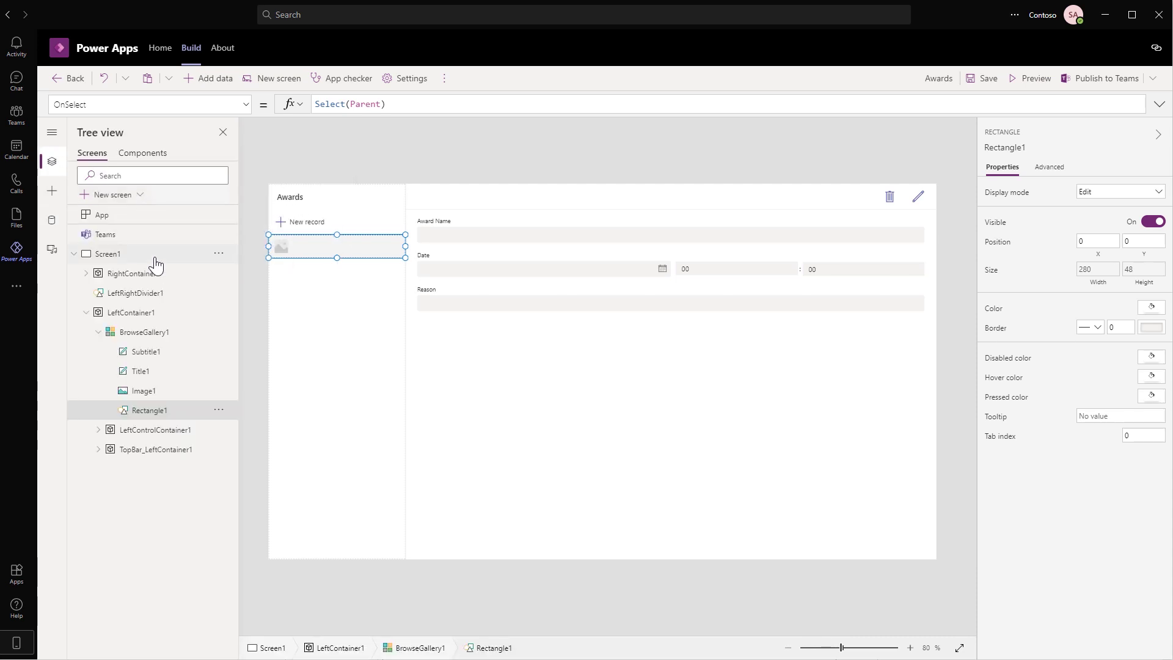
pyautogui.click(151, 339)
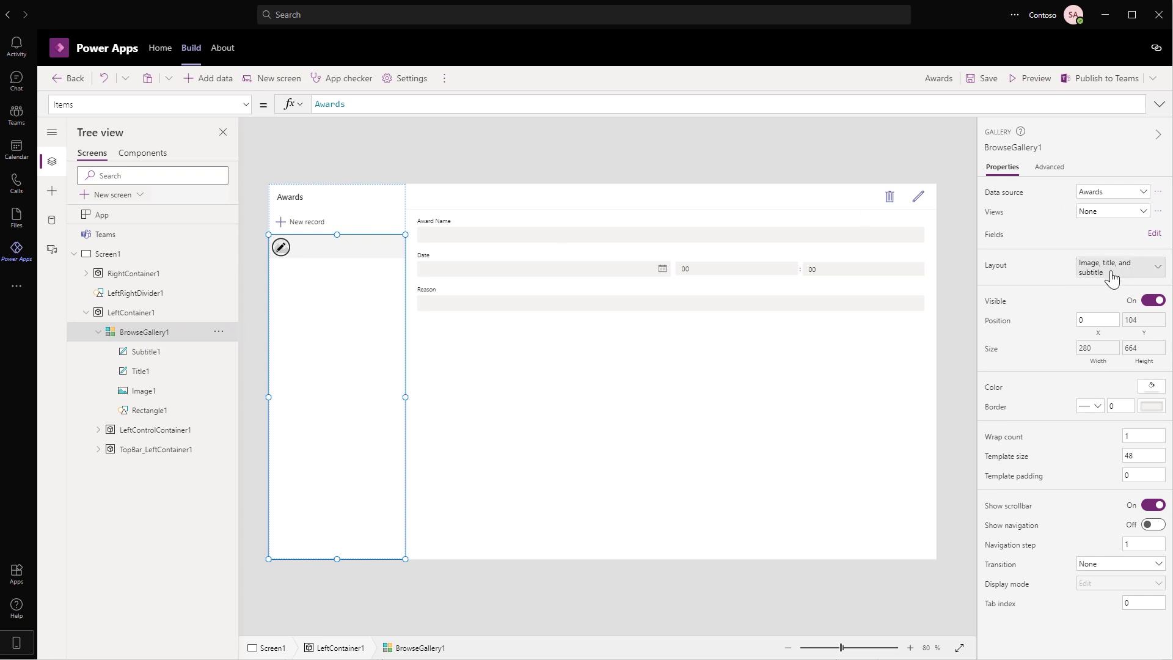
pyautogui.click(1159, 270)
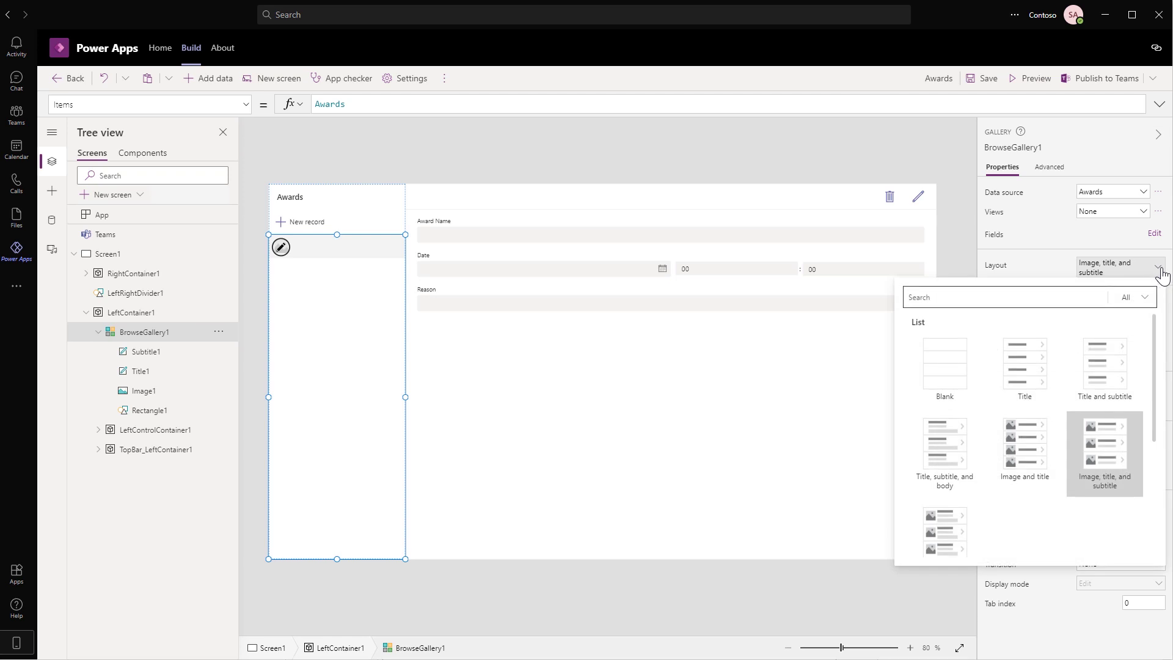
pyautogui.click(1113, 365)
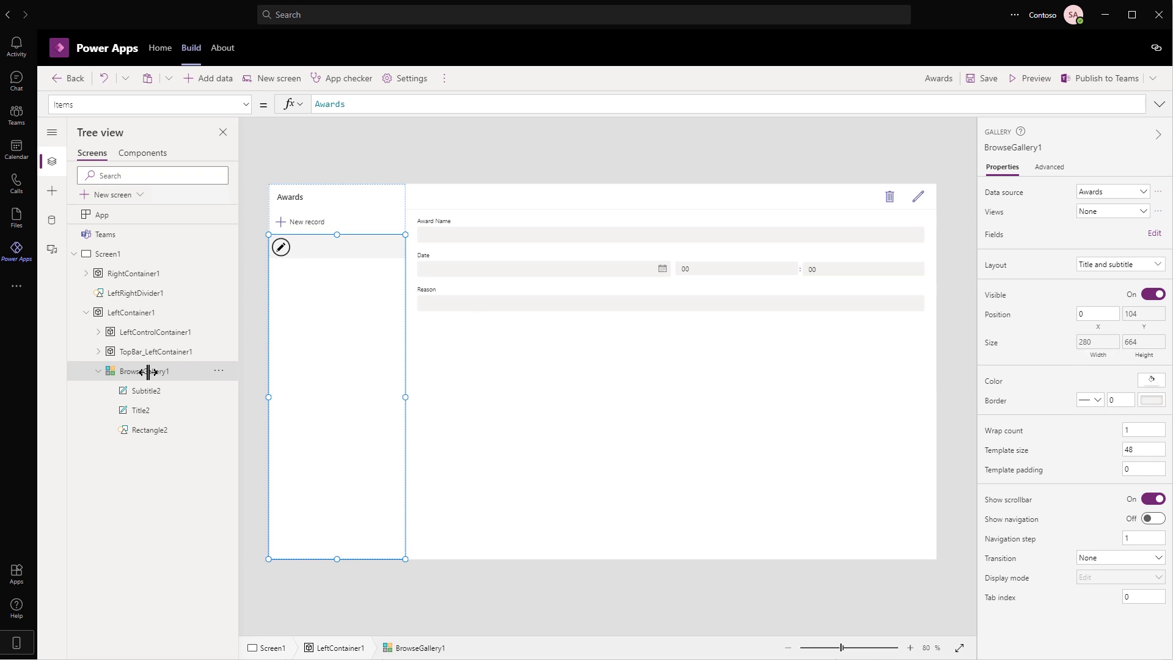
# Step: Add the Nominee and Role fields to the awards edit form
pyautogui.click(550, 241)
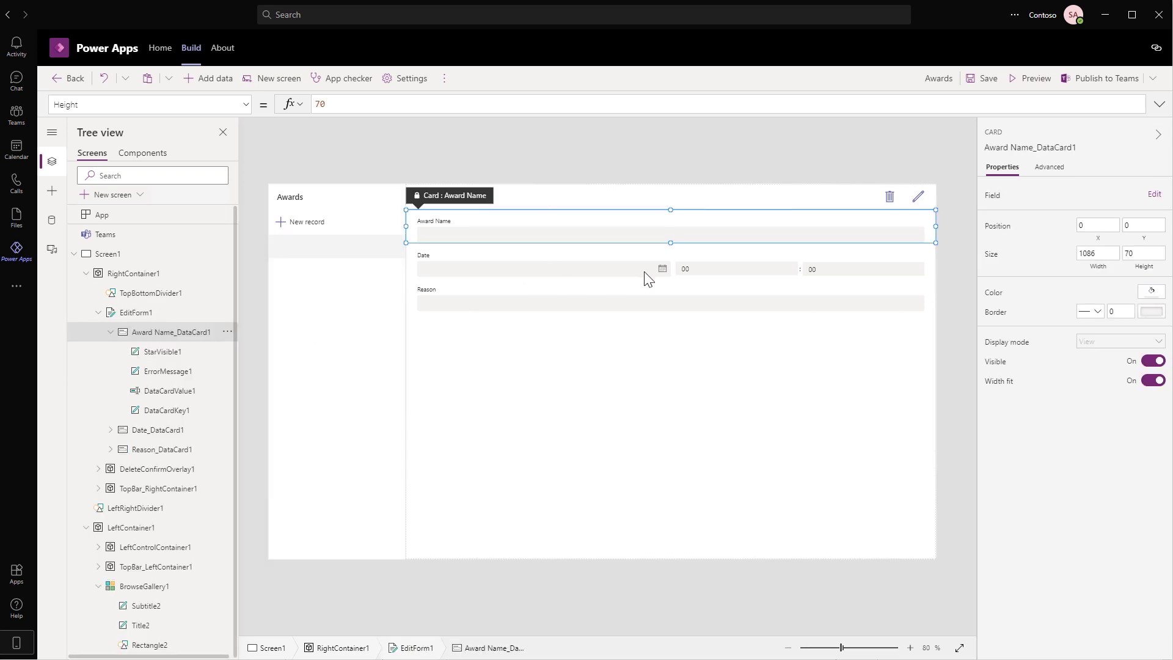
pyautogui.click(666, 307)
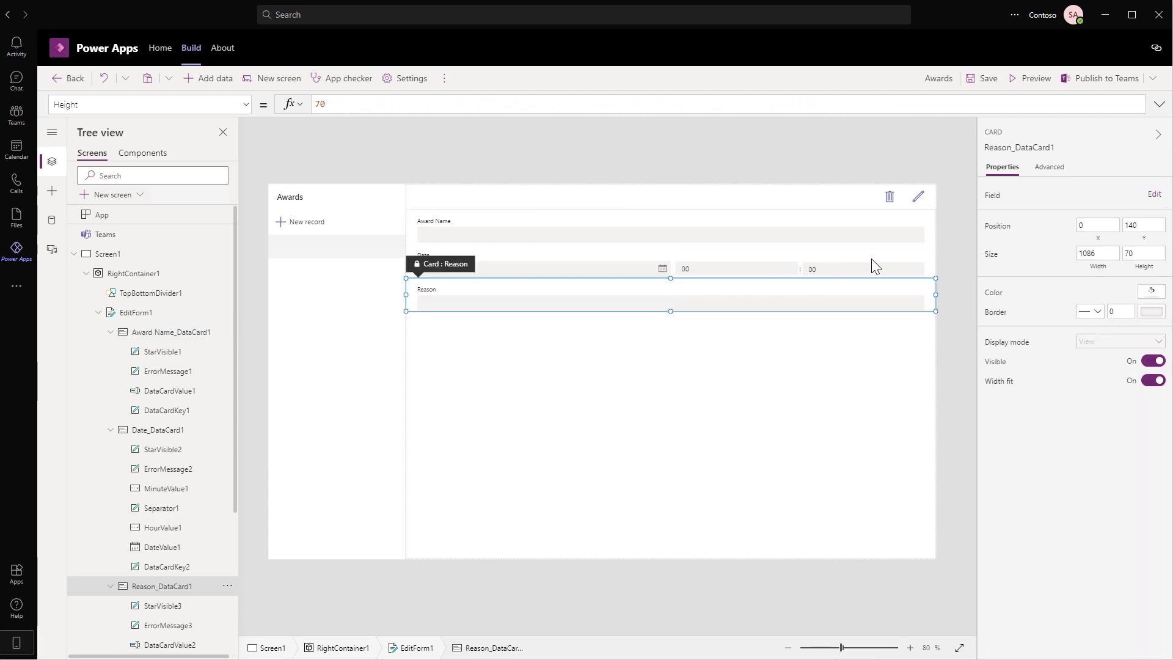
pyautogui.click(1154, 195)
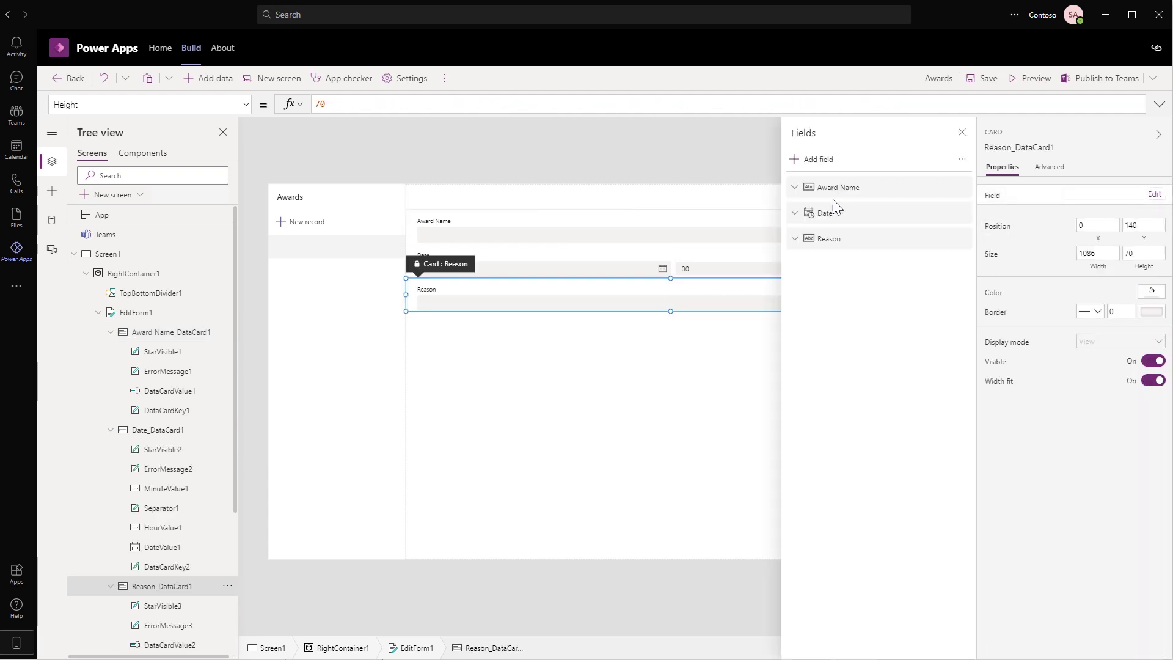
pyautogui.click(812, 160)
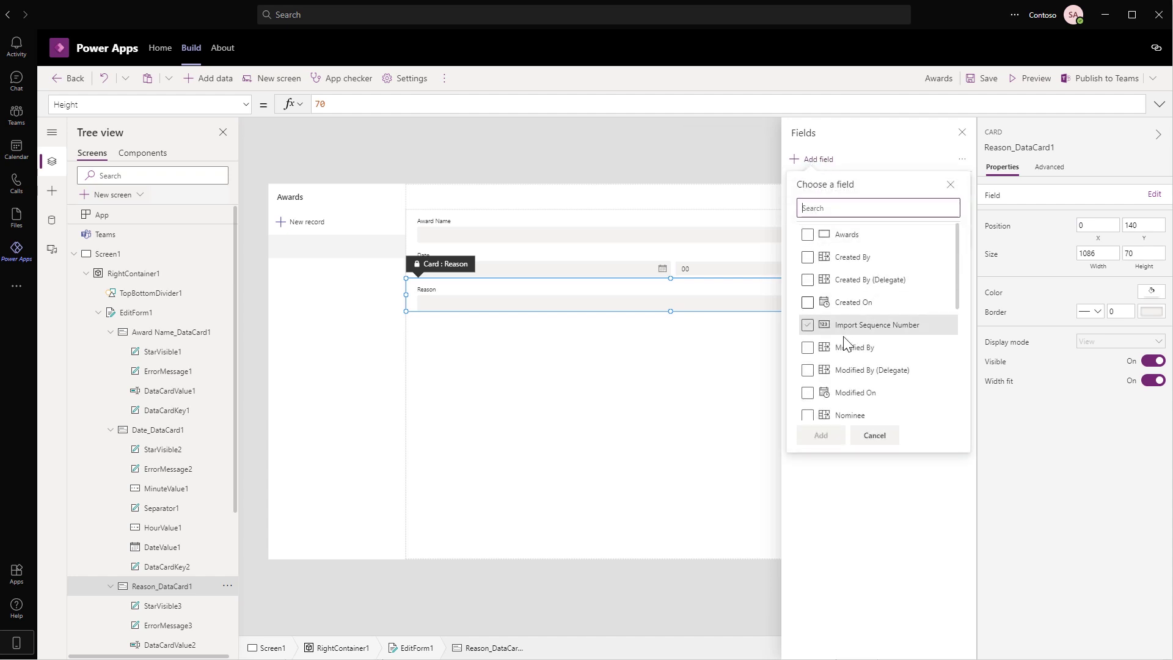
pyautogui.click(807, 415)
pyautogui.scroll(-4, 812, 342)
pyautogui.click(807, 295)
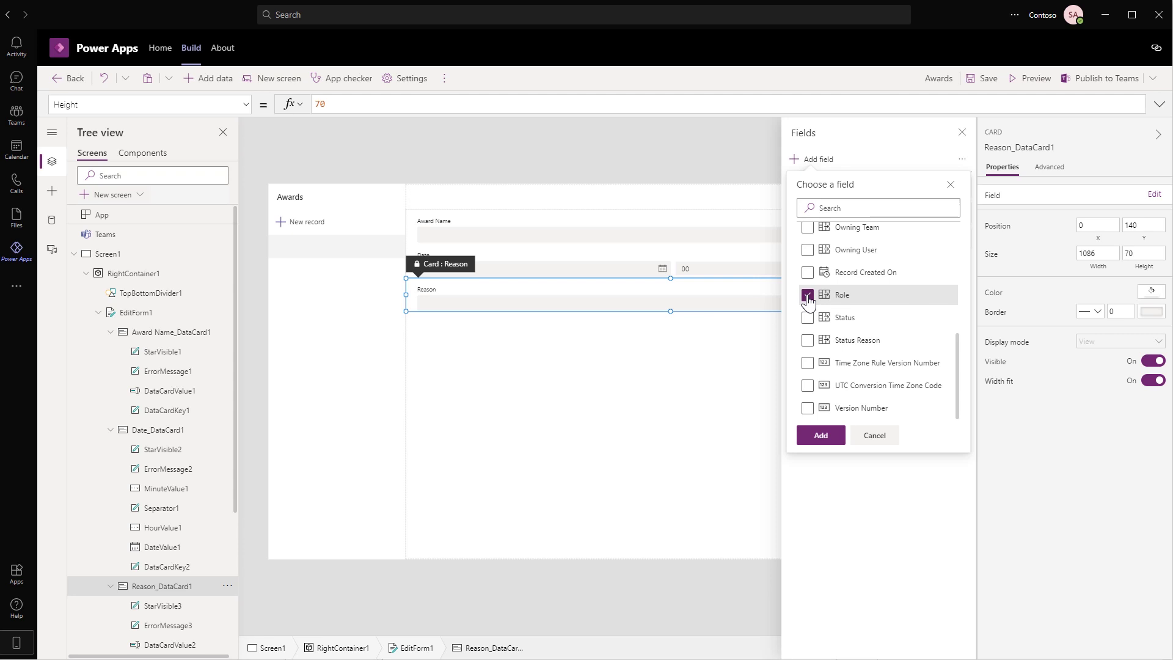
pyautogui.click(820, 436)
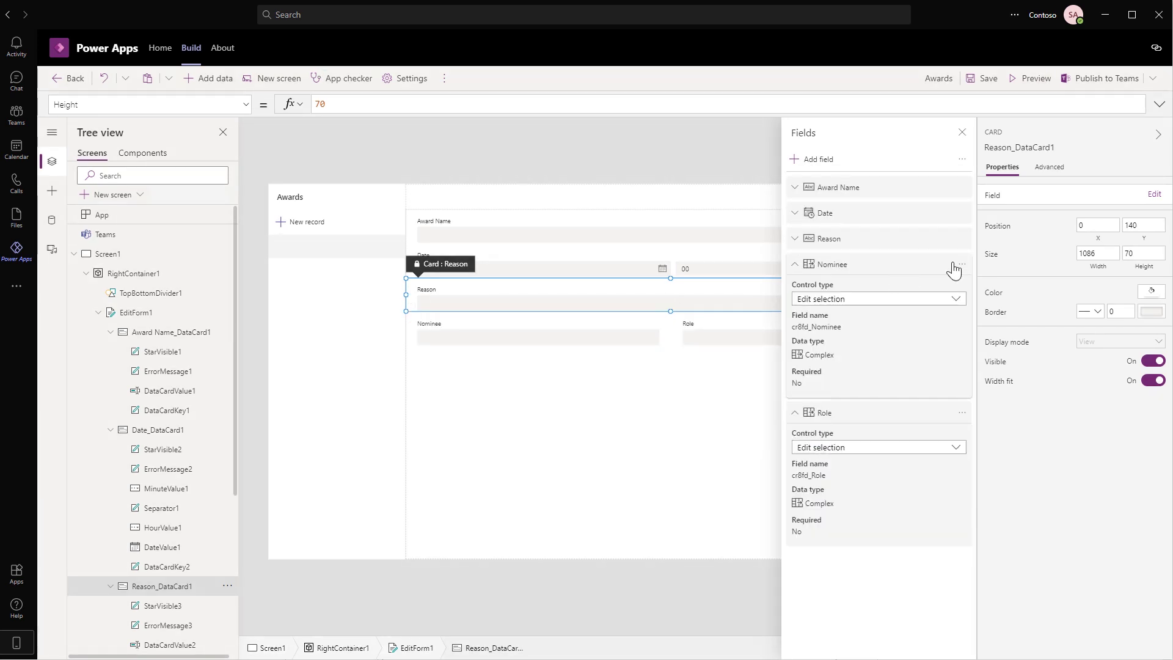
# Step: Move the Nominee field directly below Award Name in the form and collapse the expanded field details
pyautogui.click(961, 264)
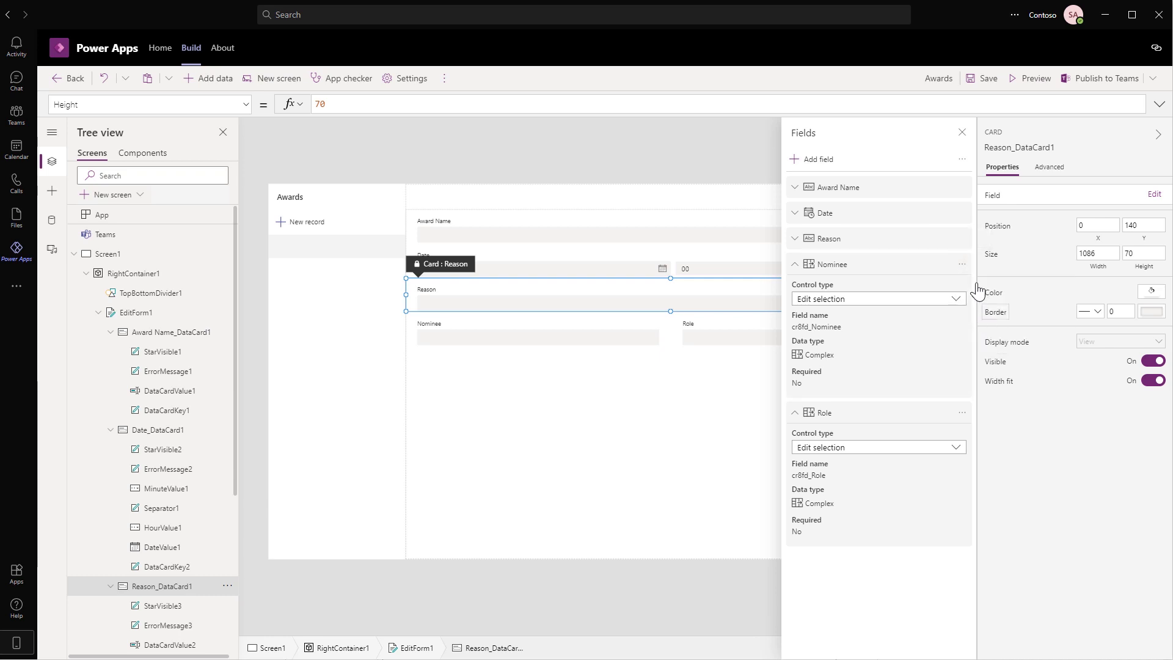
pyautogui.click(962, 239)
pyautogui.click(976, 278)
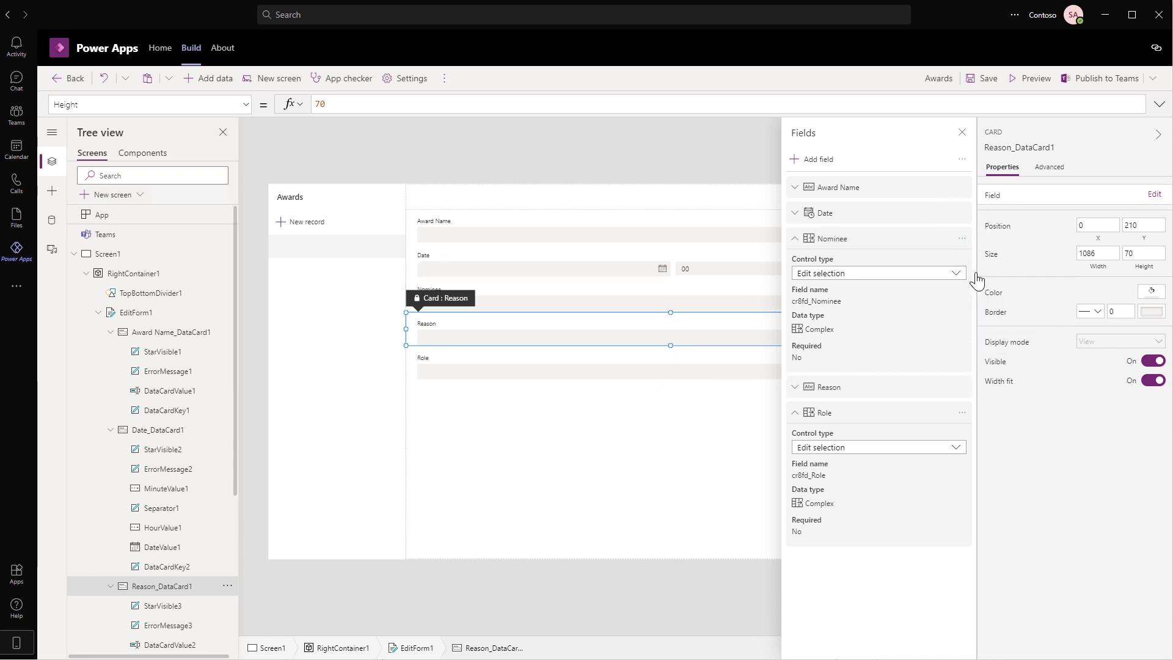
pyautogui.click(961, 213)
pyautogui.click(795, 212)
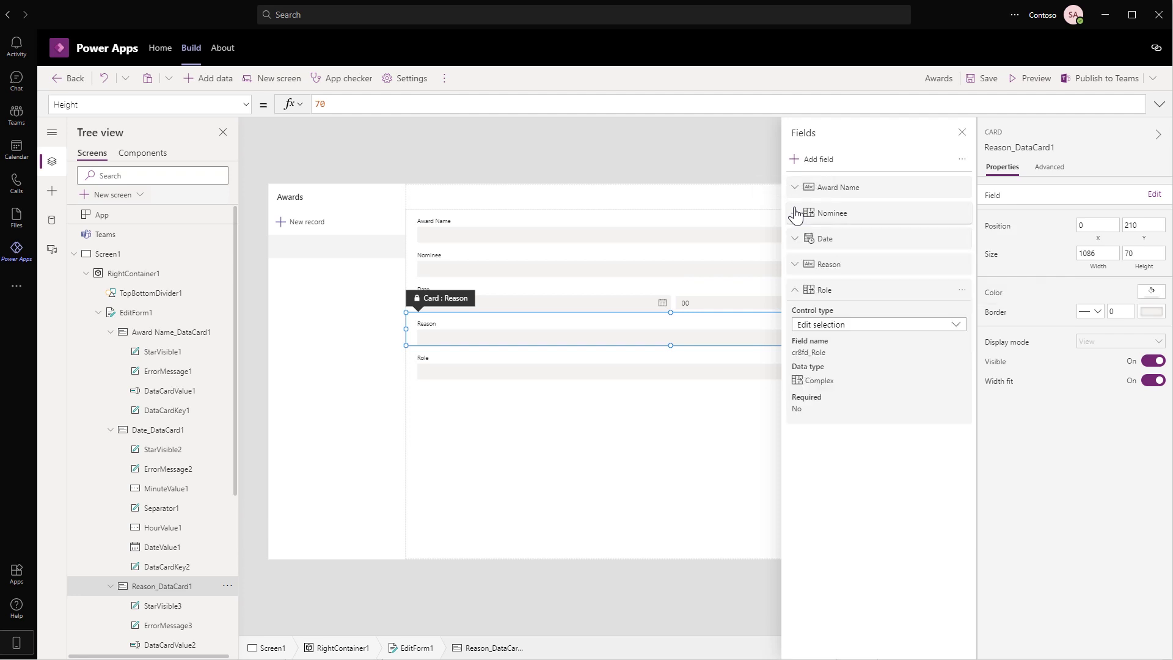
pyautogui.click(794, 289)
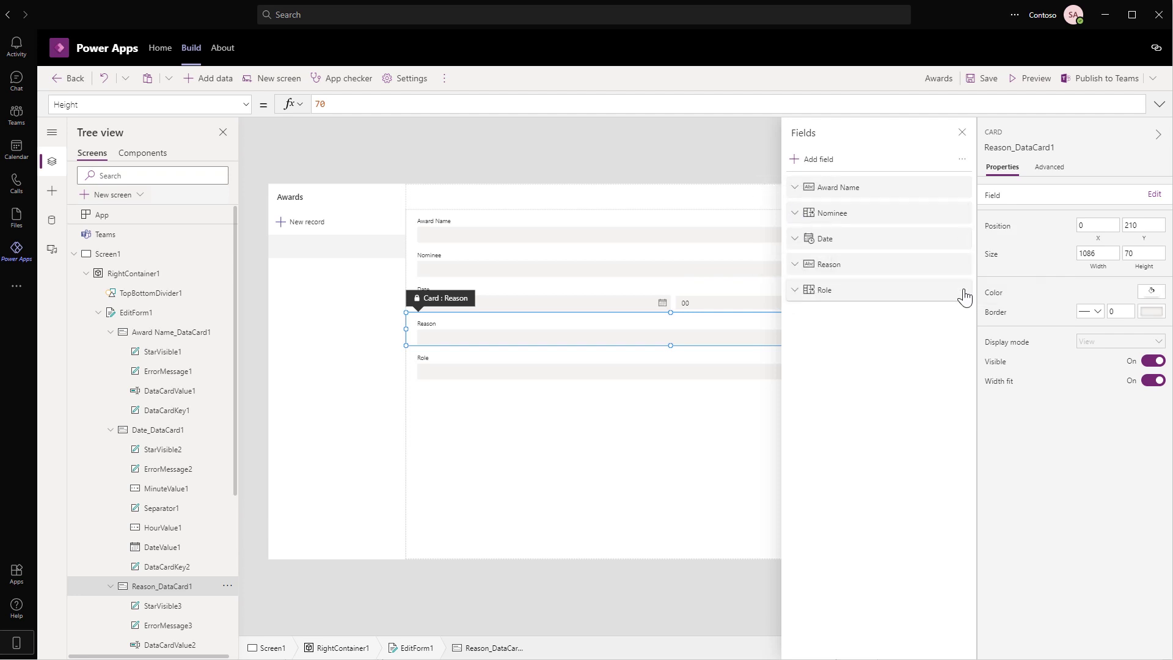
# Step: Reorder the remaining form fields so that Role, Reason and Date follow Nominee, and close the field list
pyautogui.click(962, 290)
pyautogui.click(979, 328)
pyautogui.click(962, 265)
pyautogui.click(983, 314)
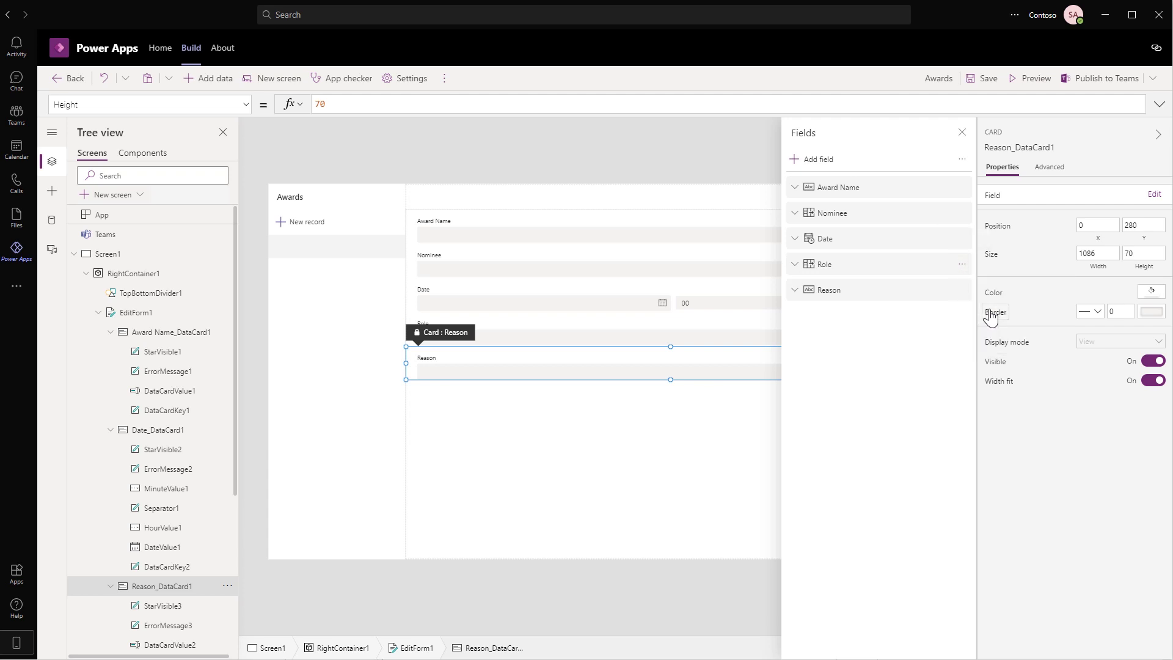
pyautogui.click(962, 133)
pyautogui.click(739, 426)
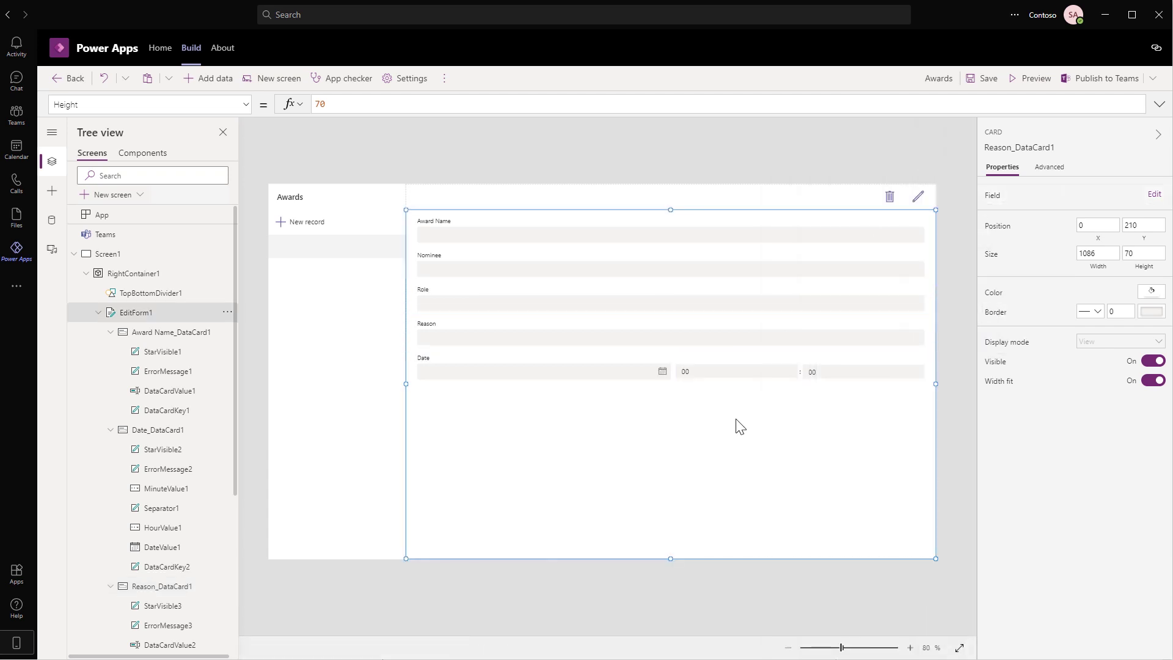
# Step: Review which fields the Nominee combo box uses for its primary text and search
pyautogui.click(515, 266)
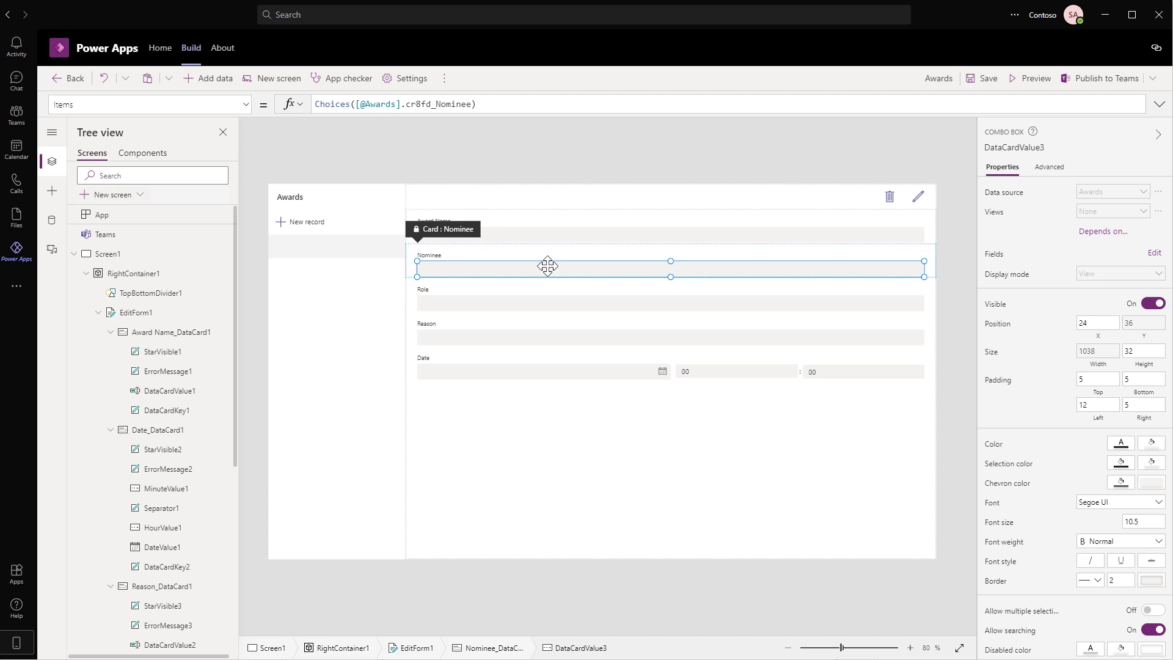
pyautogui.click(1158, 255)
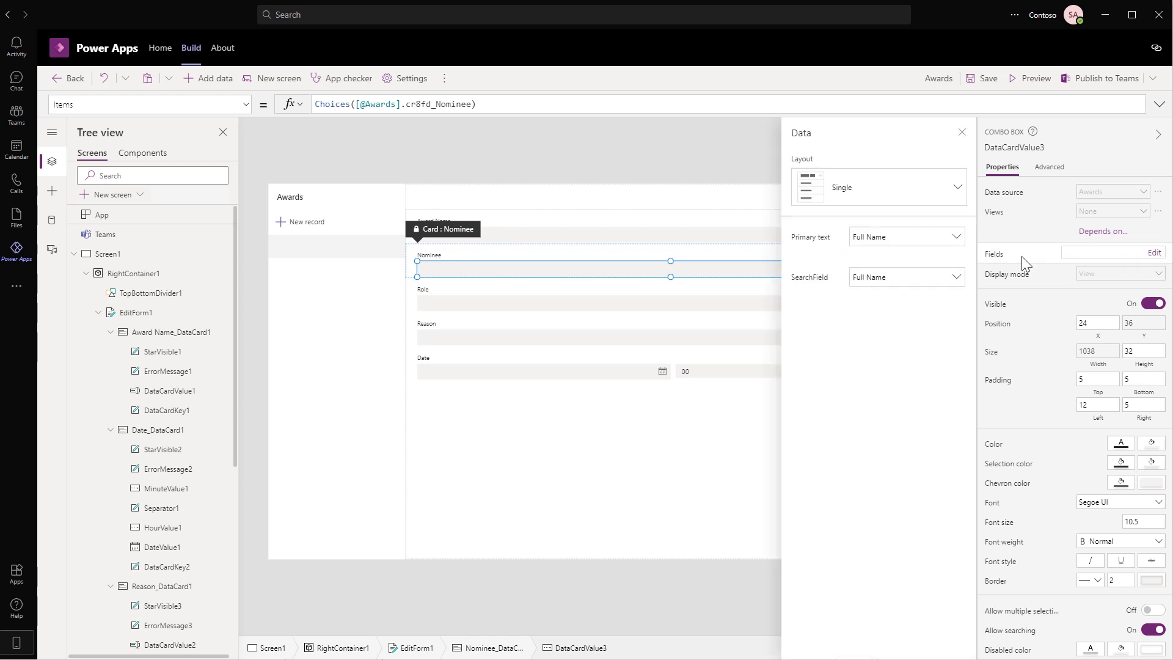
pyautogui.click(957, 246)
pyautogui.click(956, 243)
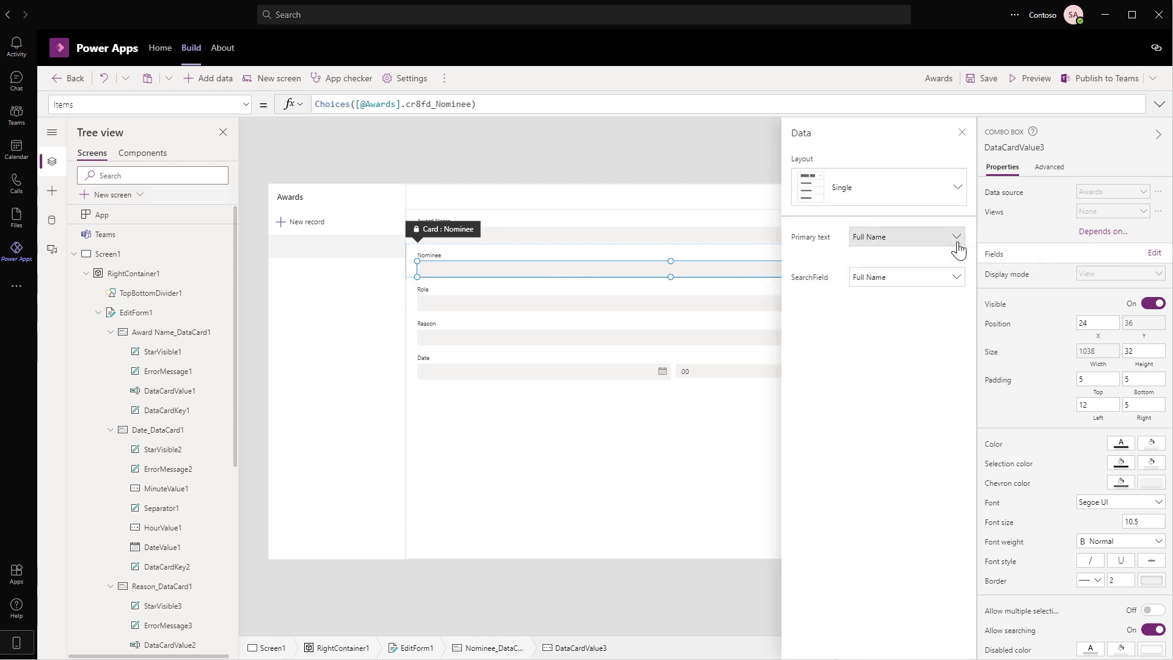
pyautogui.click(961, 132)
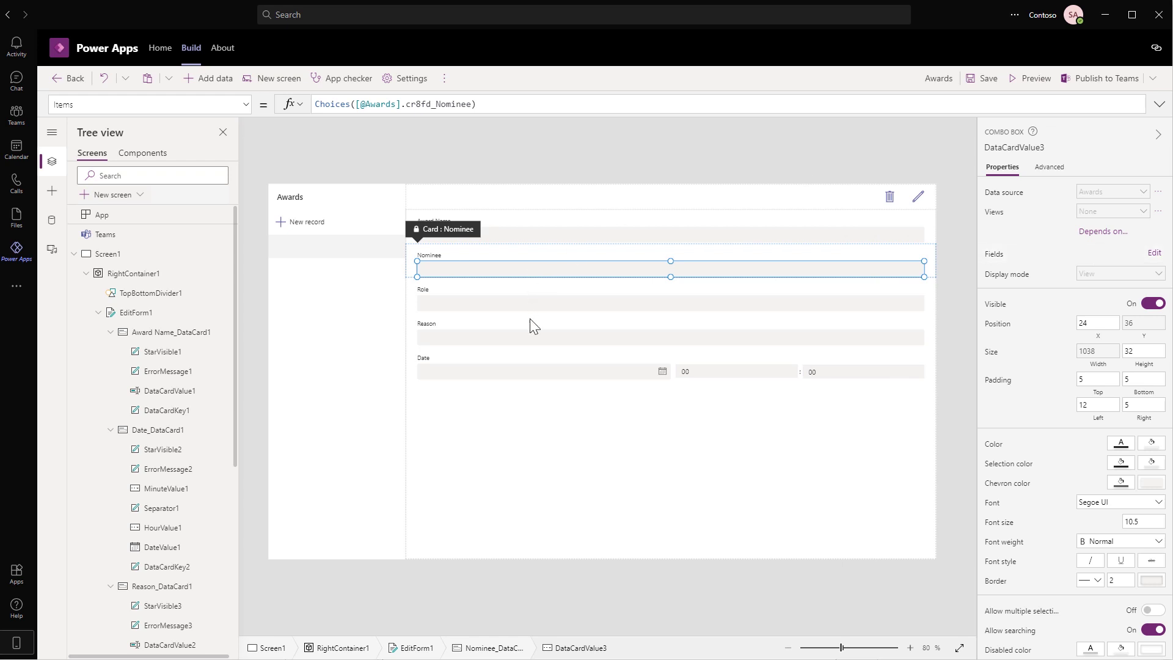
# Step: Set both the primary text and the search field of the Role combo box to Role
pyautogui.click(549, 305)
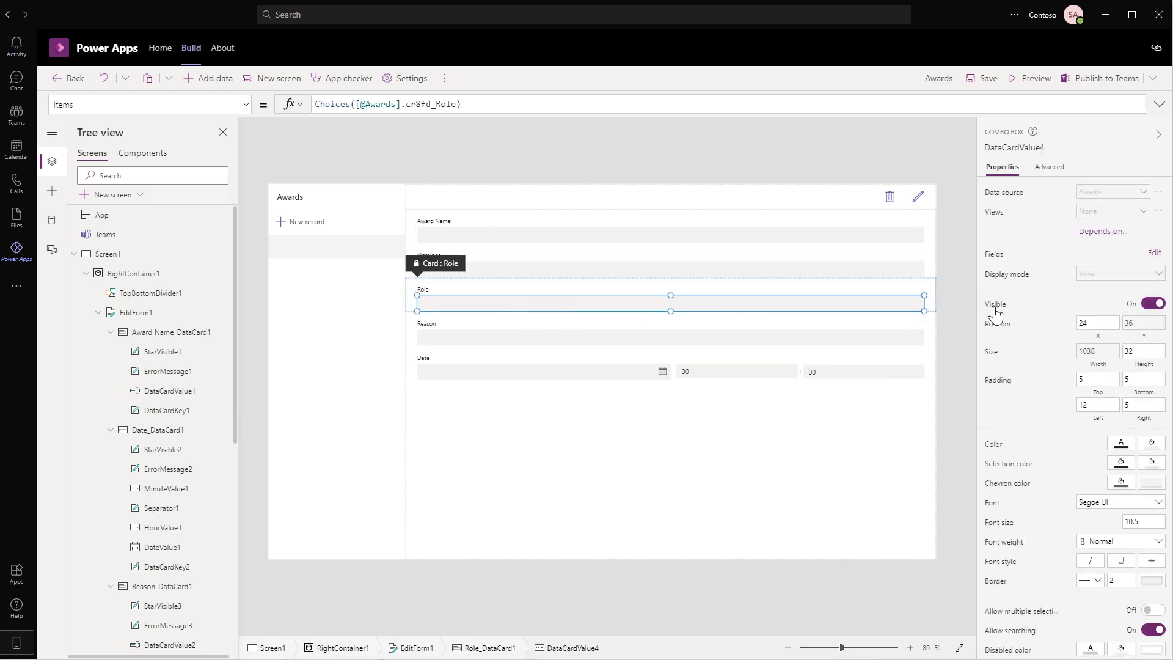
pyautogui.click(1154, 253)
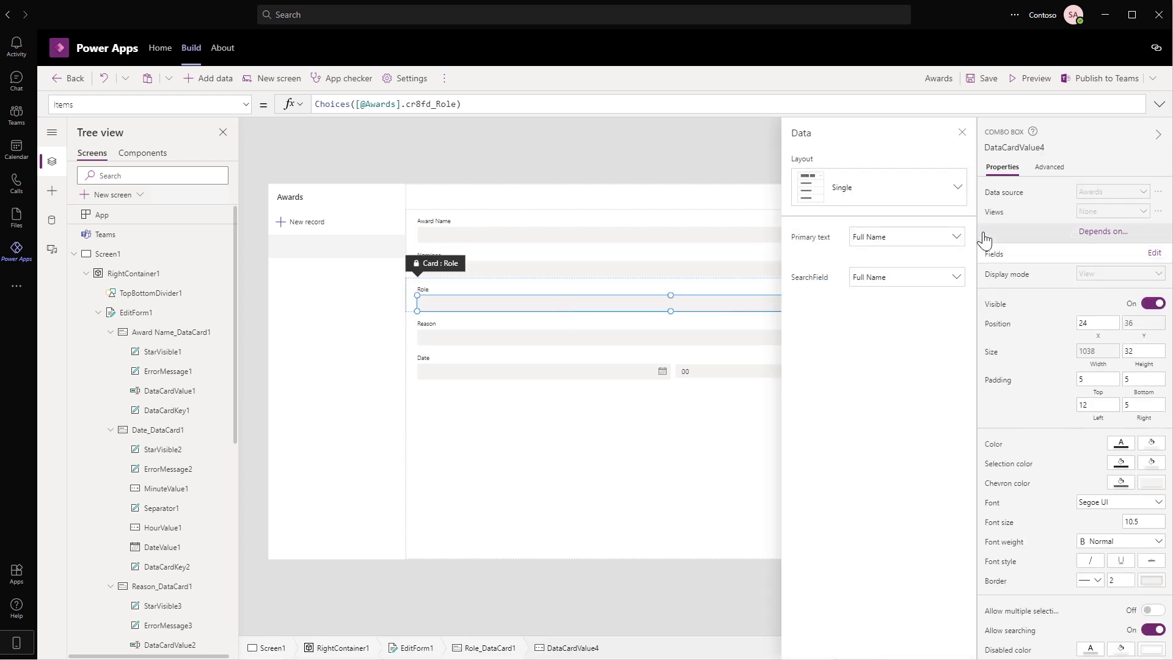
pyautogui.click(961, 239)
pyautogui.click(919, 271)
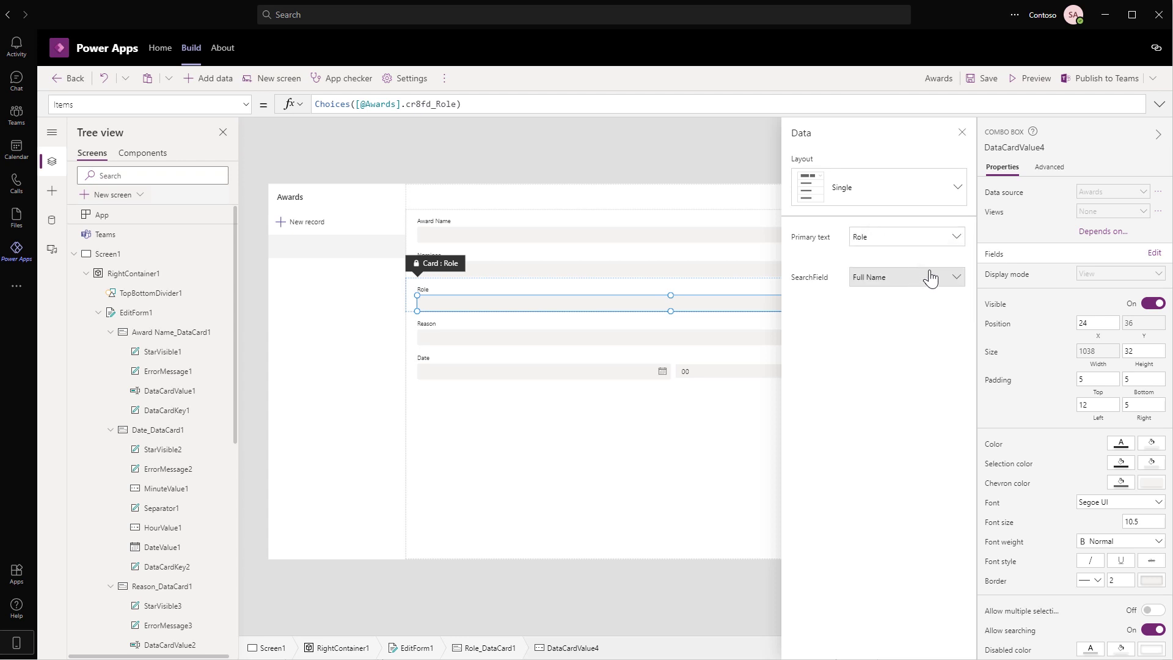
pyautogui.click(956, 276)
pyautogui.click(825, 342)
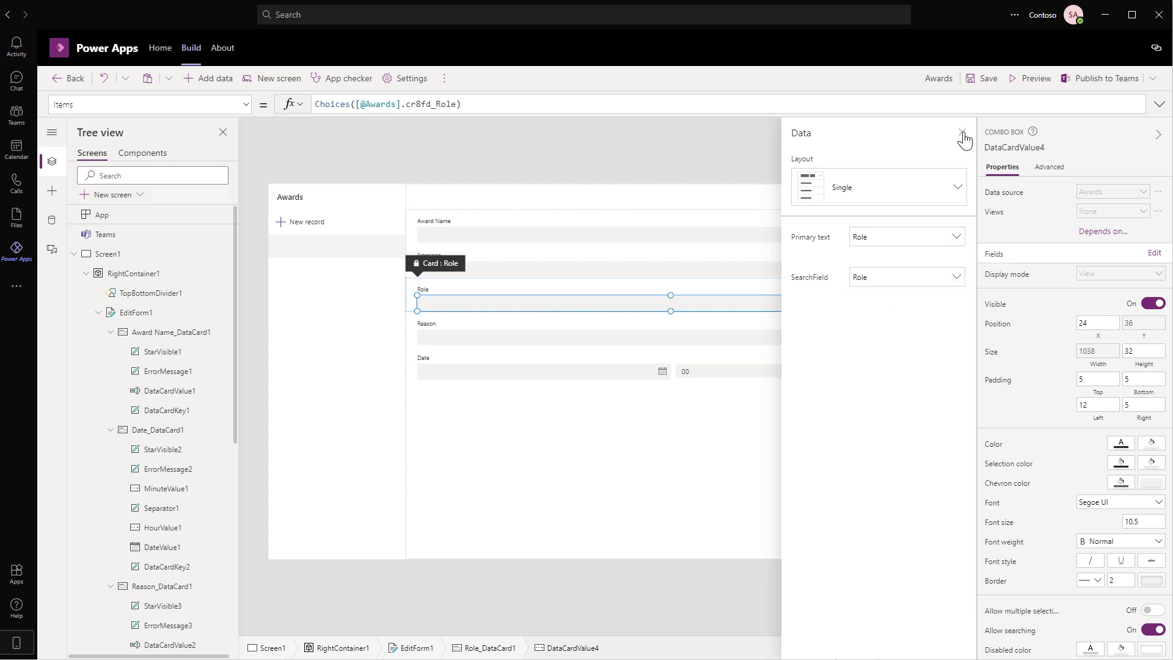
pyautogui.click(961, 133)
pyautogui.click(677, 442)
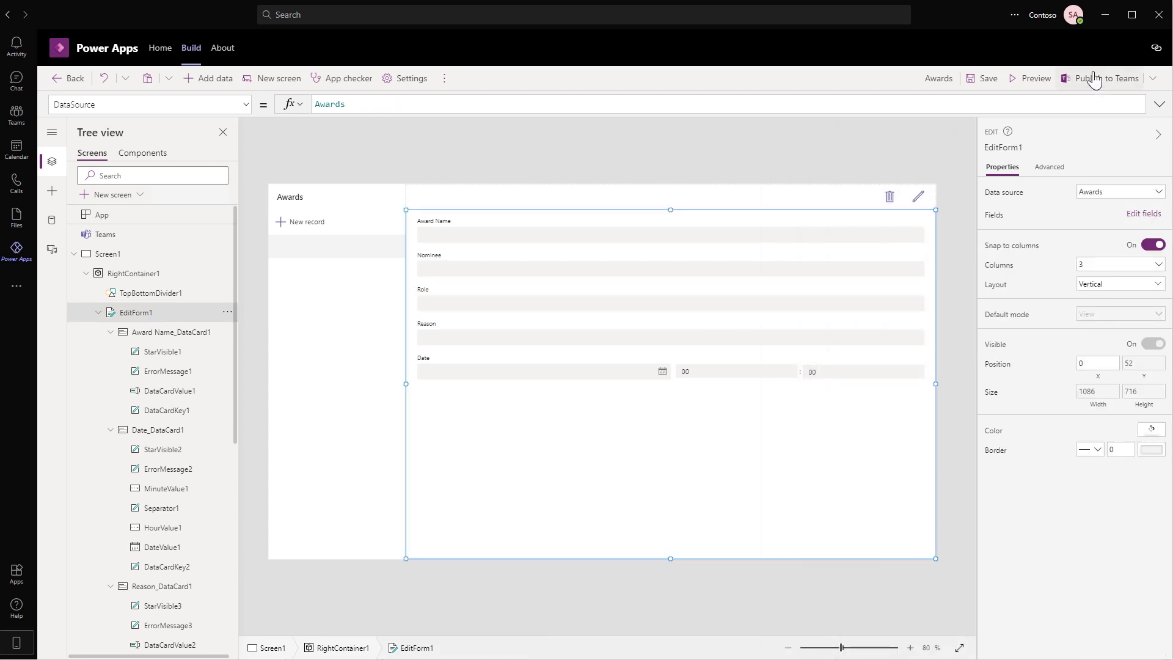
# Step: Preview the app and start a new record with the award name "Top Sales May 2021", selecting the nominee's name
pyautogui.click(1014, 82)
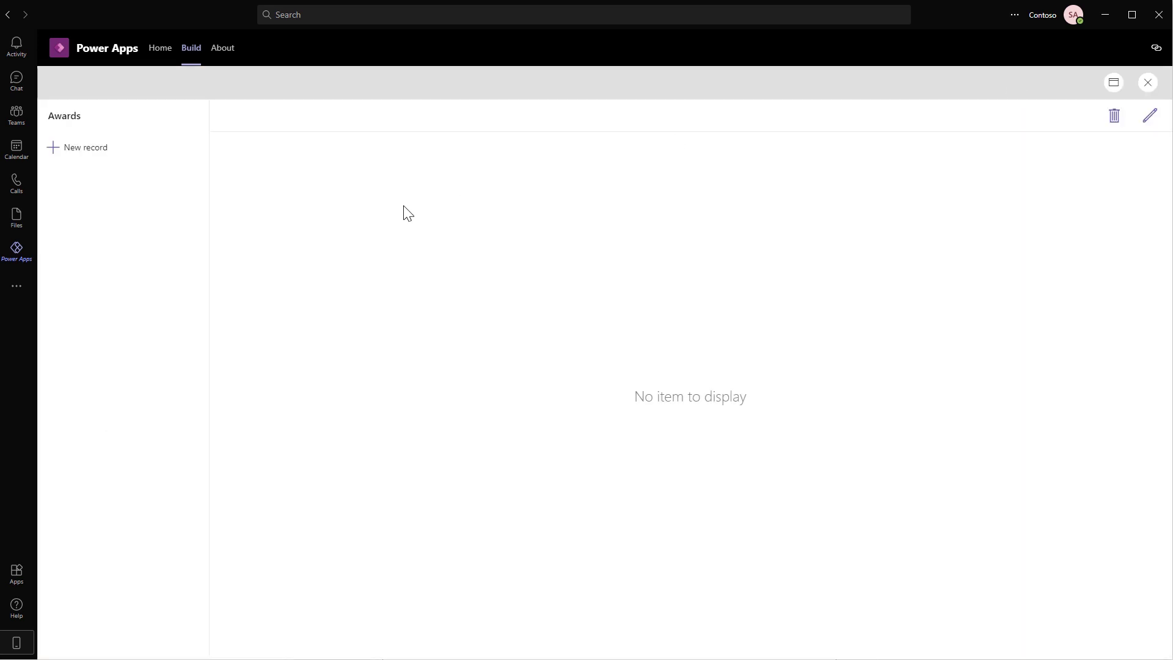
pyautogui.click(84, 148)
pyautogui.click(322, 164)
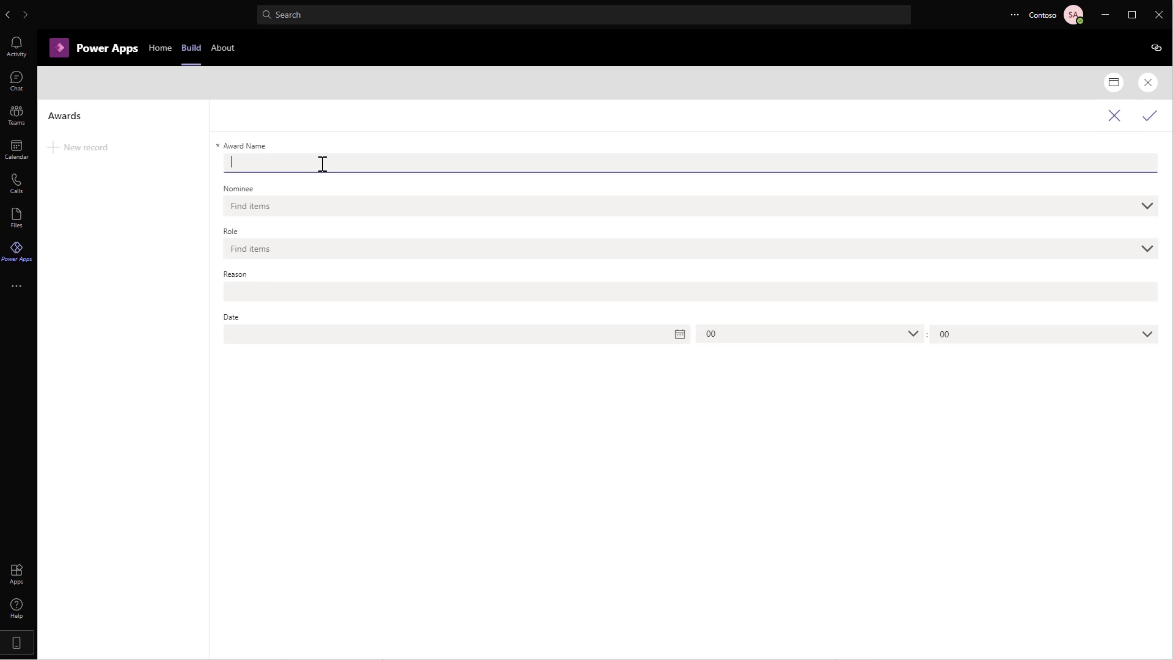
pyautogui.write('Top Sales May 2021')
pyautogui.click(294, 206)
pyautogui.click(269, 258)
# Step: Set the new record's role to Sales Rep, reason to "Over $346k in sales" and date to 6/15/2021
pyautogui.click(293, 249)
pyautogui.click(269, 275)
pyautogui.click(294, 290)
pyautogui.write('Over $346k in sales')
pyautogui.click(314, 334)
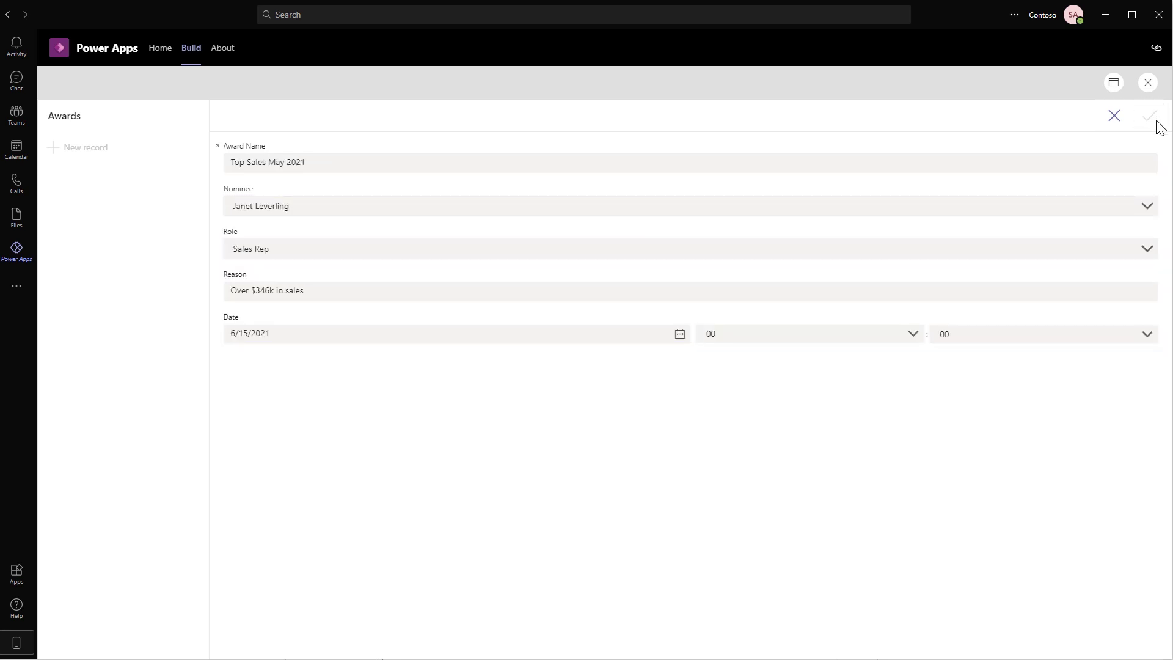
# Step: Save the current record and add a "Most Improved" one with the nominee's name, role Sales Rep, reason "87% increase in sales May 2021" and date 6/15/2021
pyautogui.click(1152, 118)
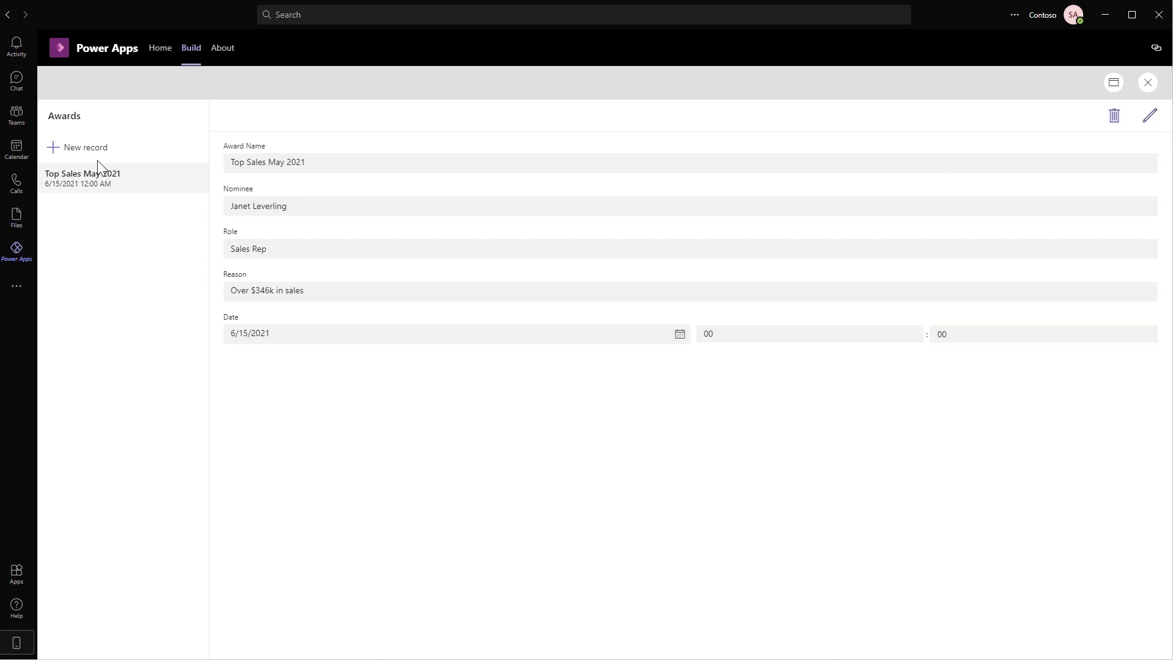
pyautogui.click(85, 148)
pyautogui.click(273, 160)
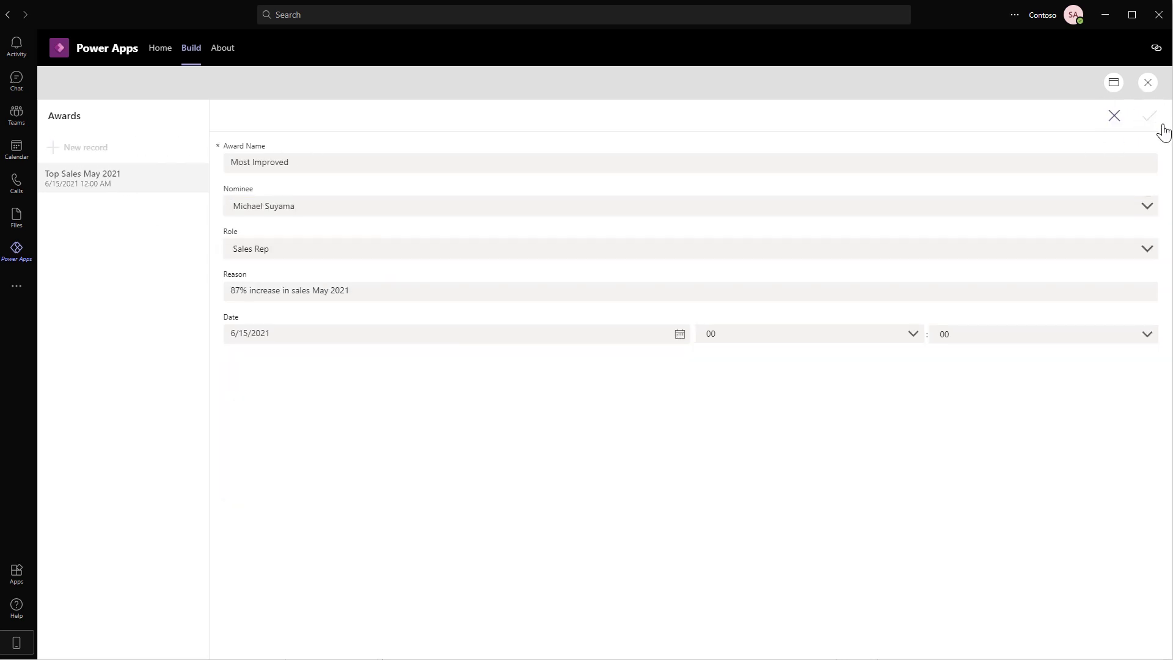
pyautogui.click(1162, 129)
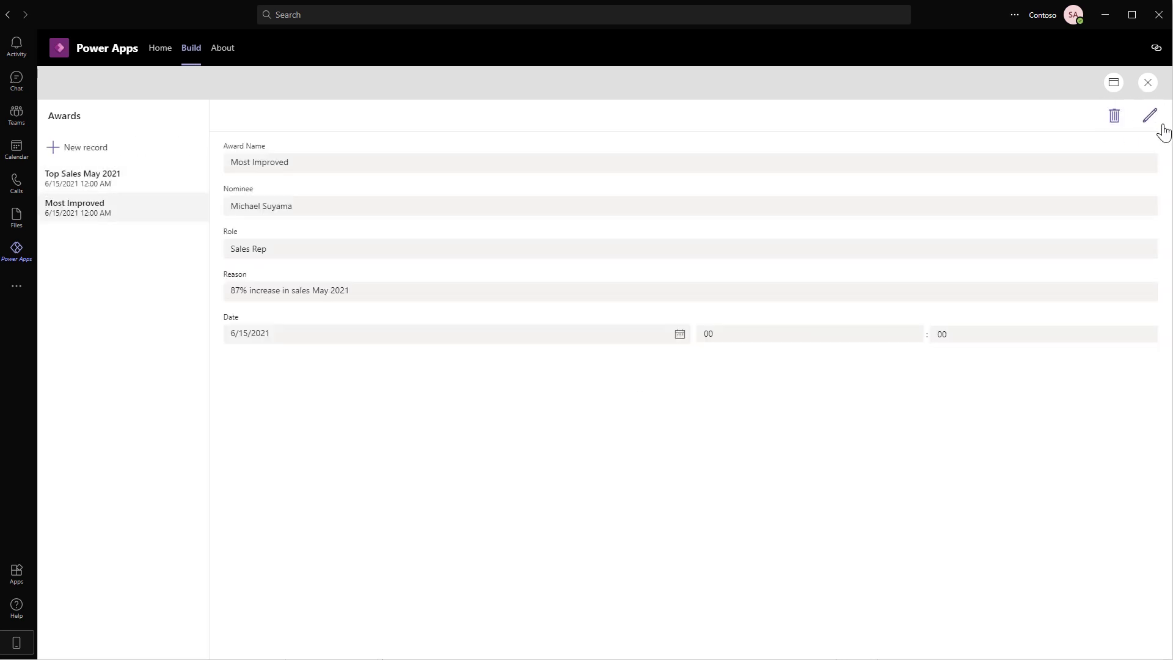
# Step: Check the Top Sales May 2021 and Most Improved records in turn and close the app preview
pyautogui.click(91, 182)
pyautogui.click(89, 206)
pyautogui.click(1148, 84)
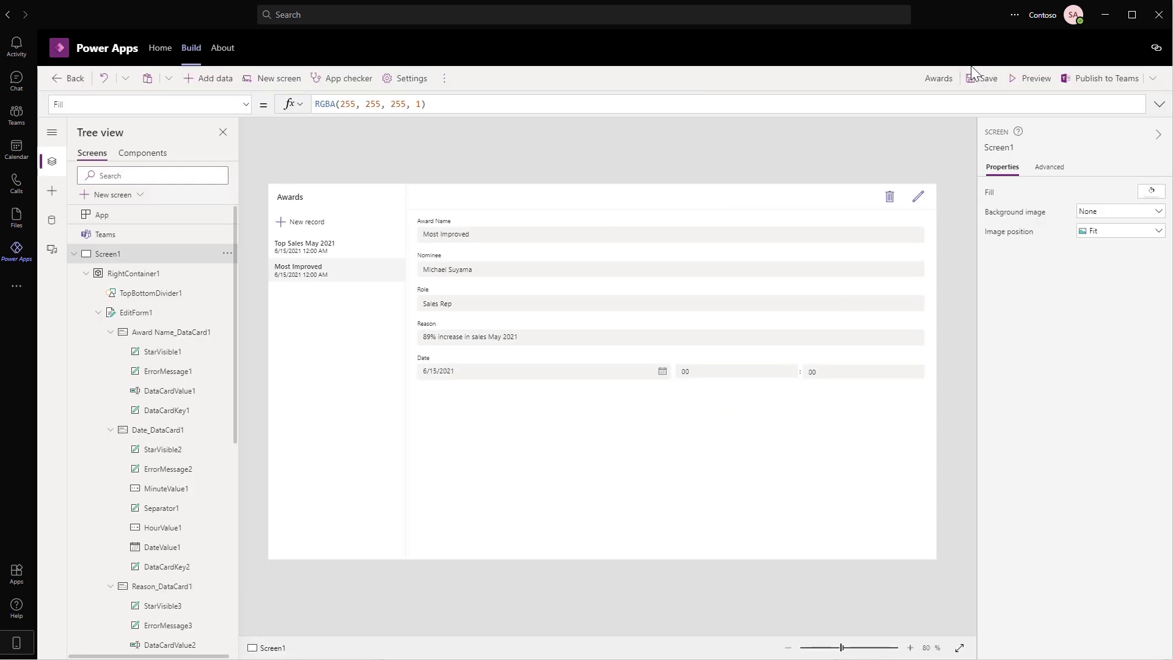
# Step: Save the Awards app and publish it to Teams as a tab in the General channel
pyautogui.click(987, 79)
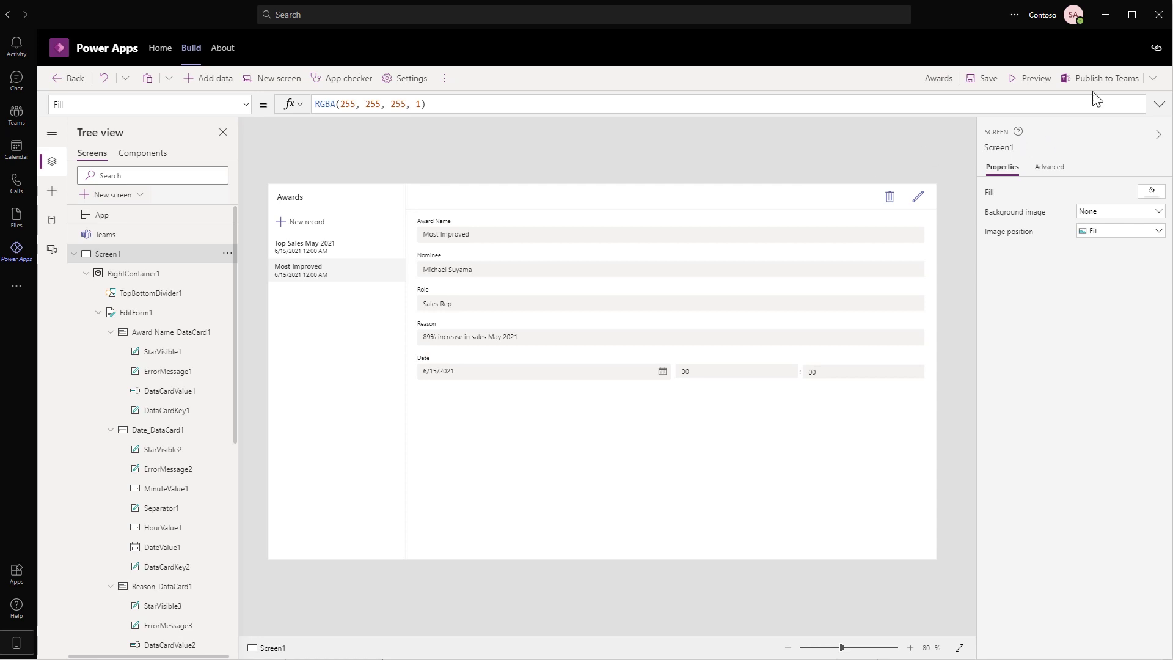
pyautogui.click(1099, 79)
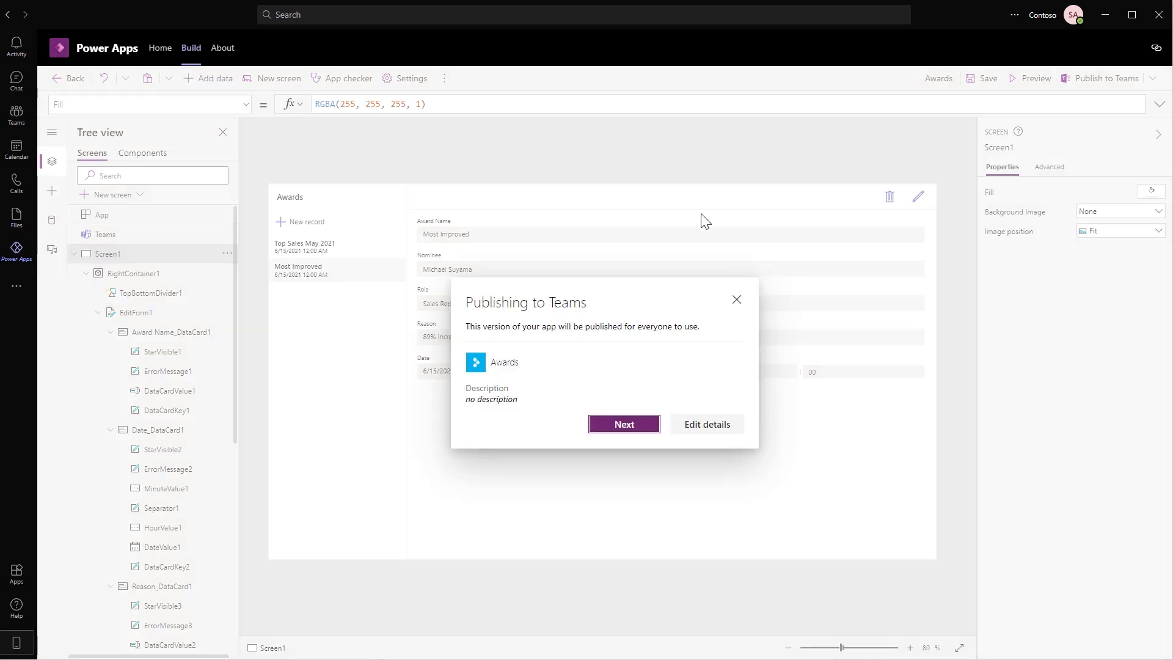
pyautogui.click(637, 428)
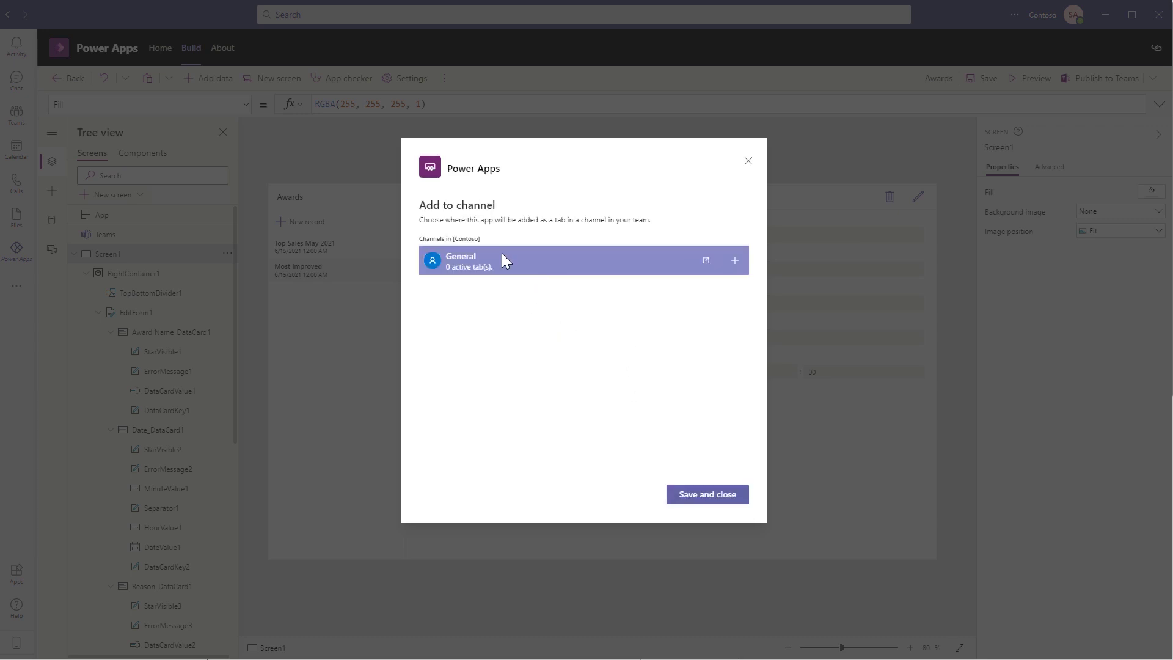
pyautogui.click(734, 261)
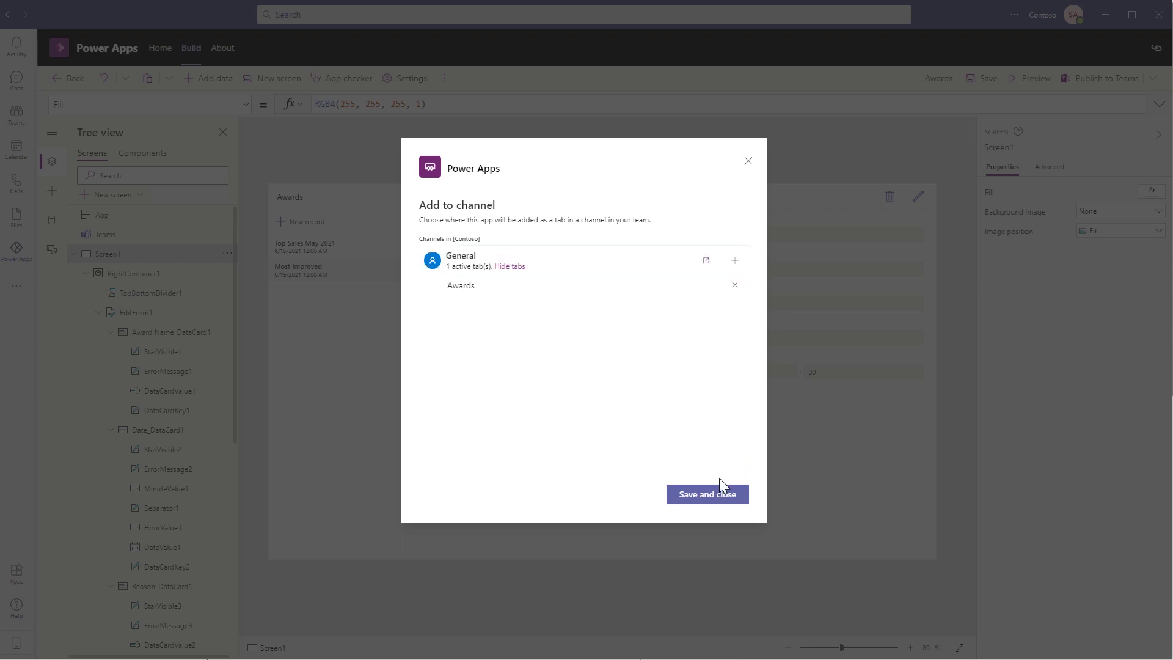
pyautogui.click(707, 498)
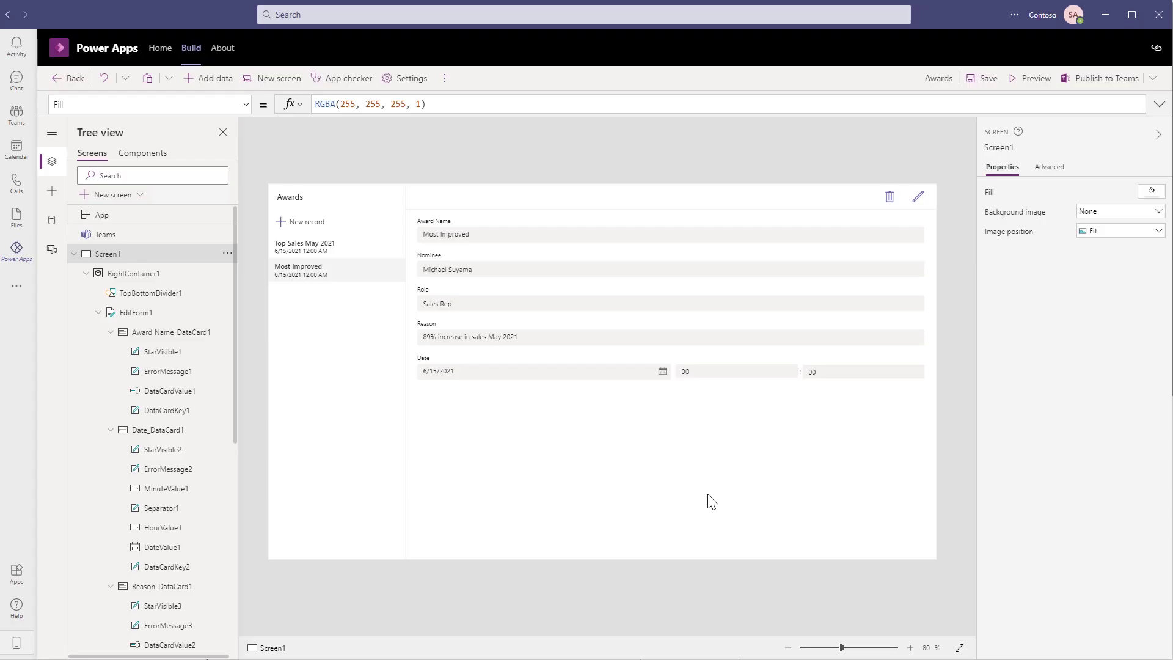
# Step: Open the published Awards app in the General channel of the Contoso team
pyautogui.click(16, 115)
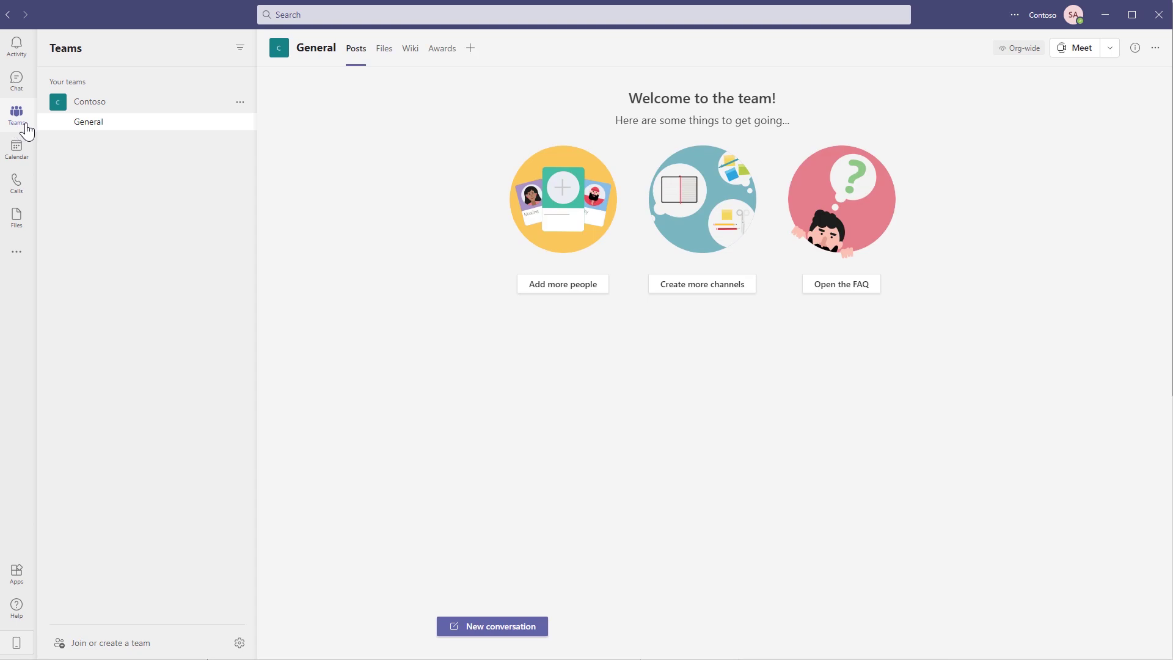
pyautogui.click(440, 51)
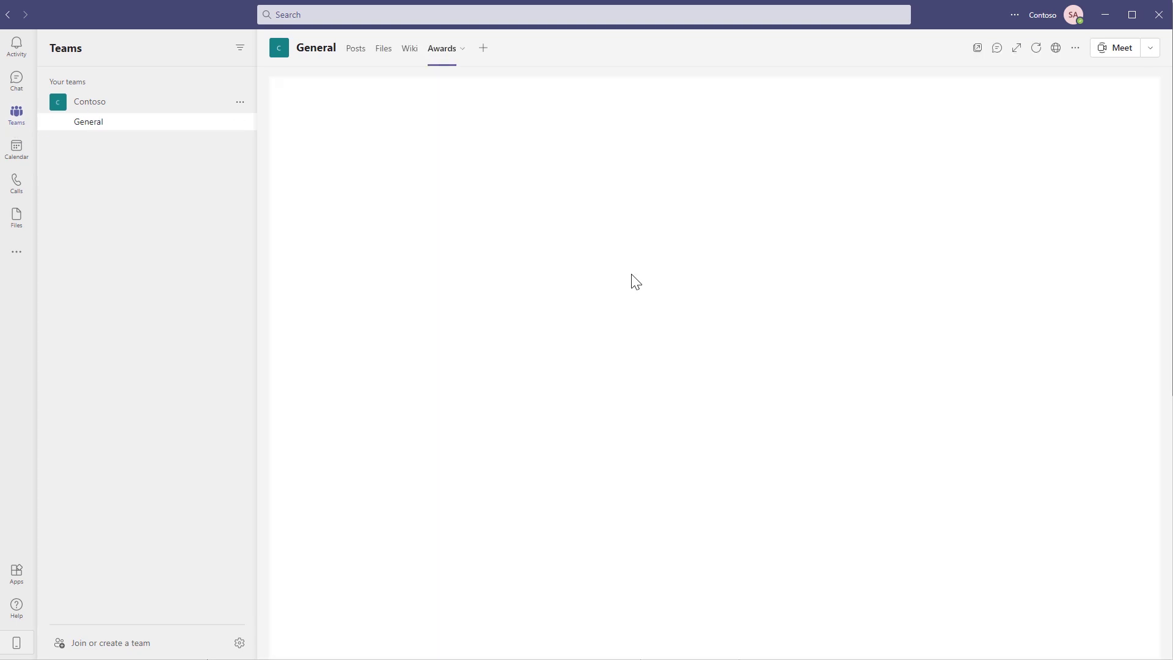